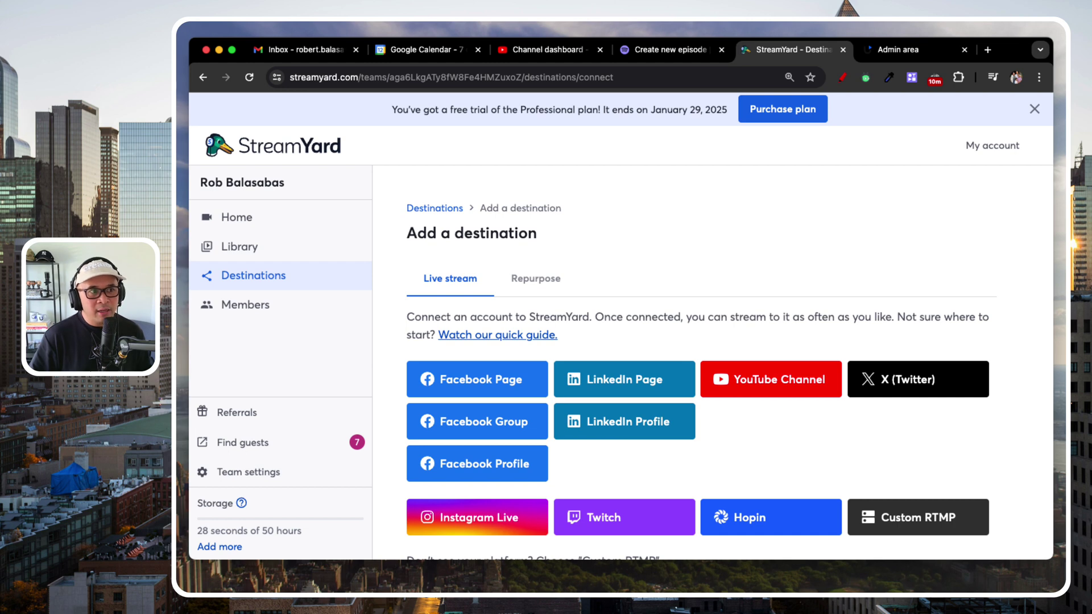
Open the Uscreen website, uscreen.tv, in a new browser tab.
click(916, 51)
click(988, 51)
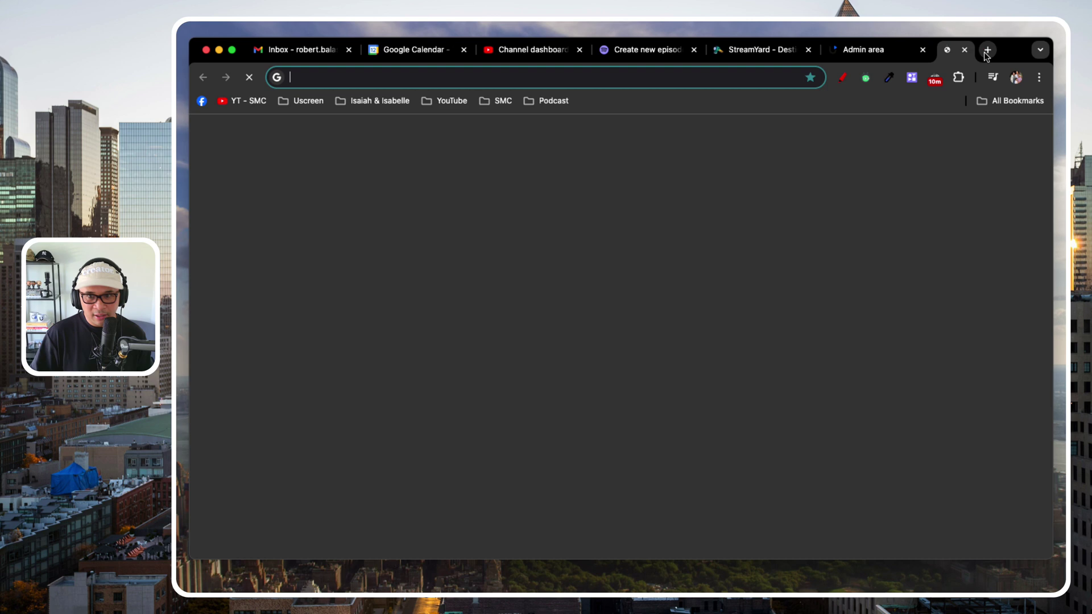
text(usc)
key(Return)
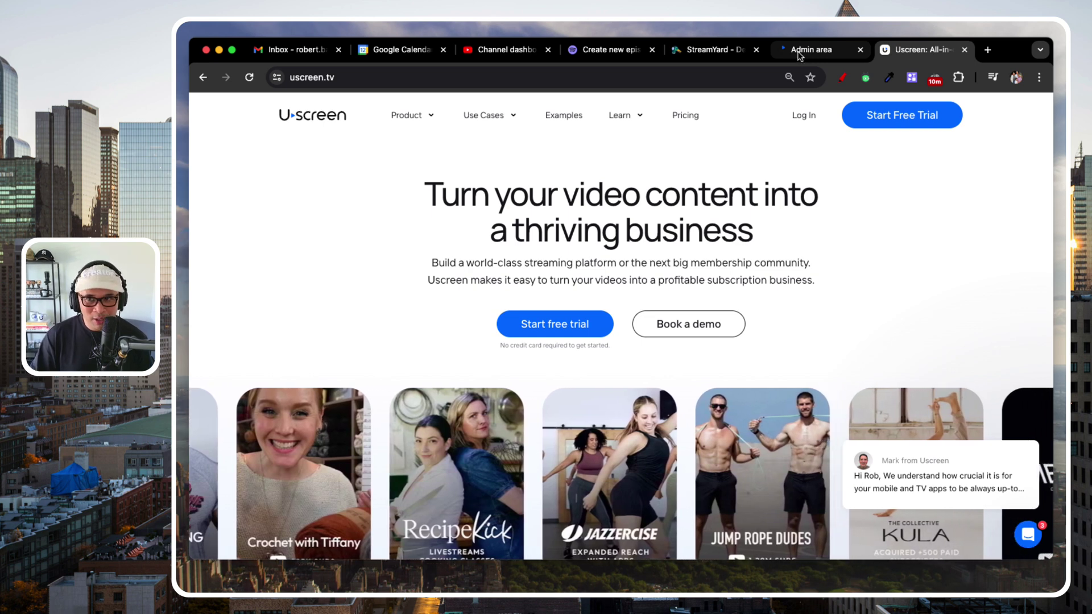
Return to StreamYard's Add a destination page and dismiss the free-trial banner.
click(711, 49)
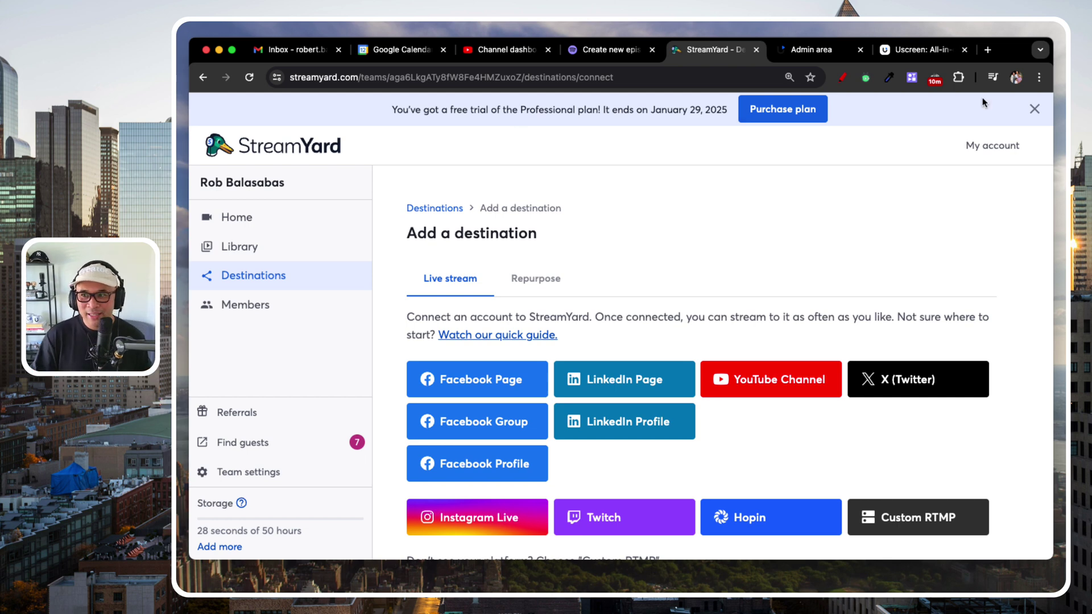
click(1035, 108)
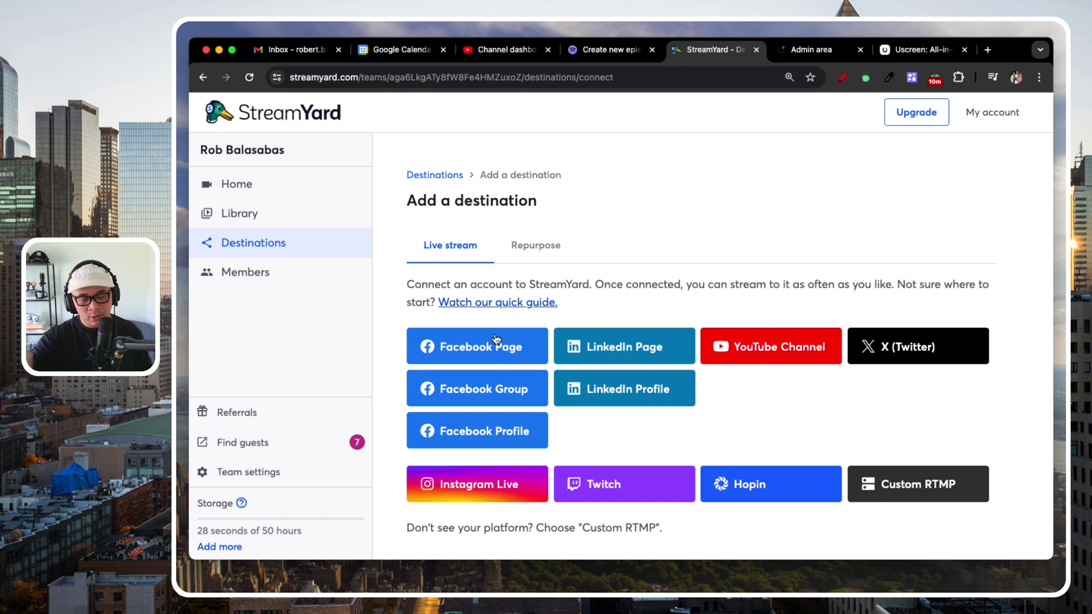
Examine the available live stream destinations, from Facebook, LinkedIn, YouTube and X to Instagram Live, Twitch, Hopin and Custom RTMP.
scroll(493, 367, up, 10)
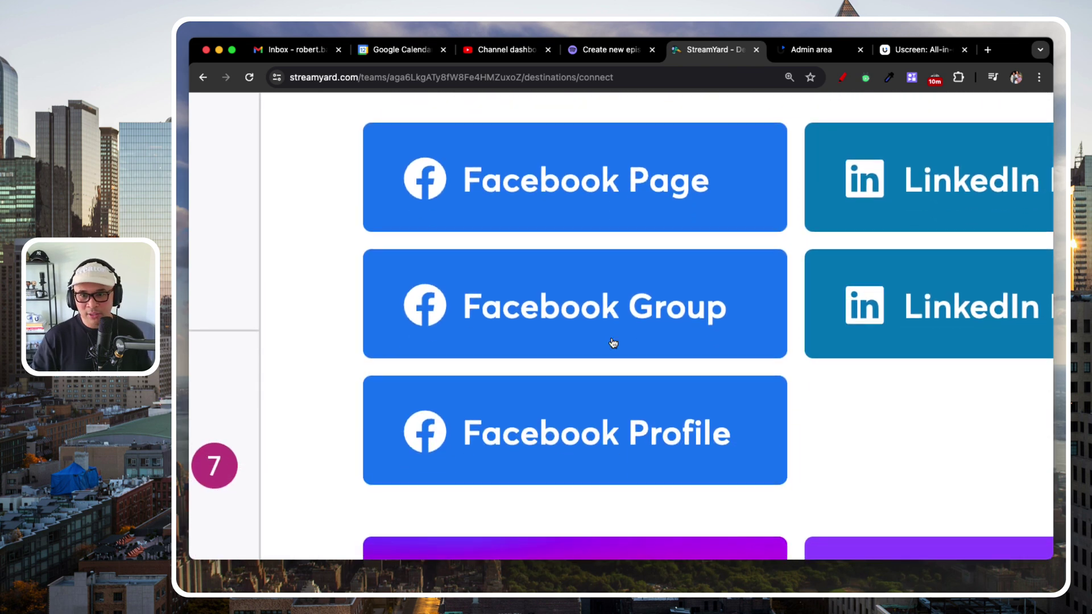
scroll(613, 343, right, 6)
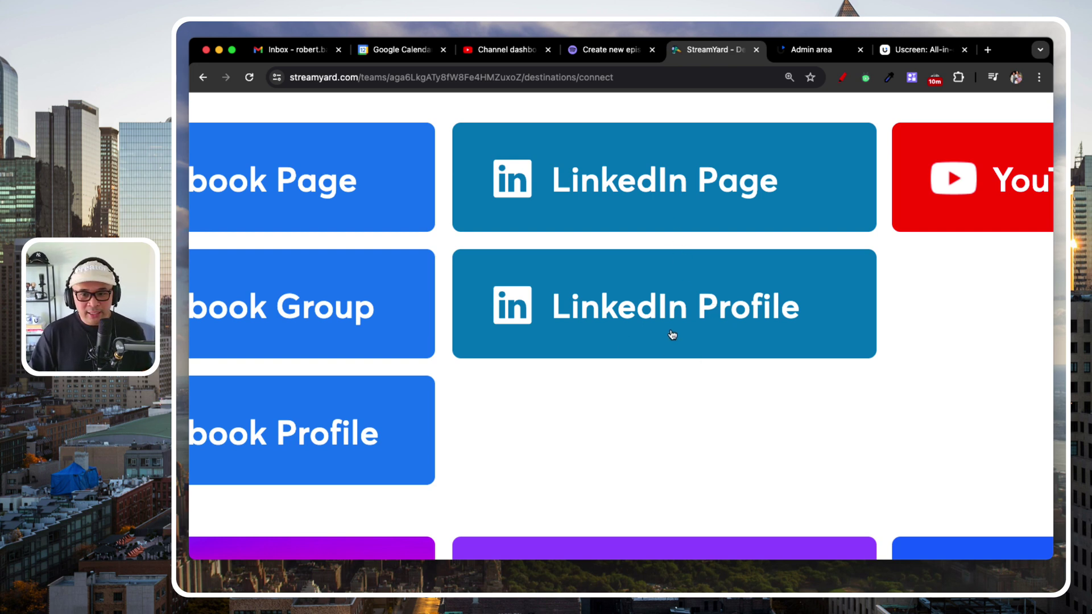
scroll(669, 314, right, 2)
scroll(669, 308, right, 4)
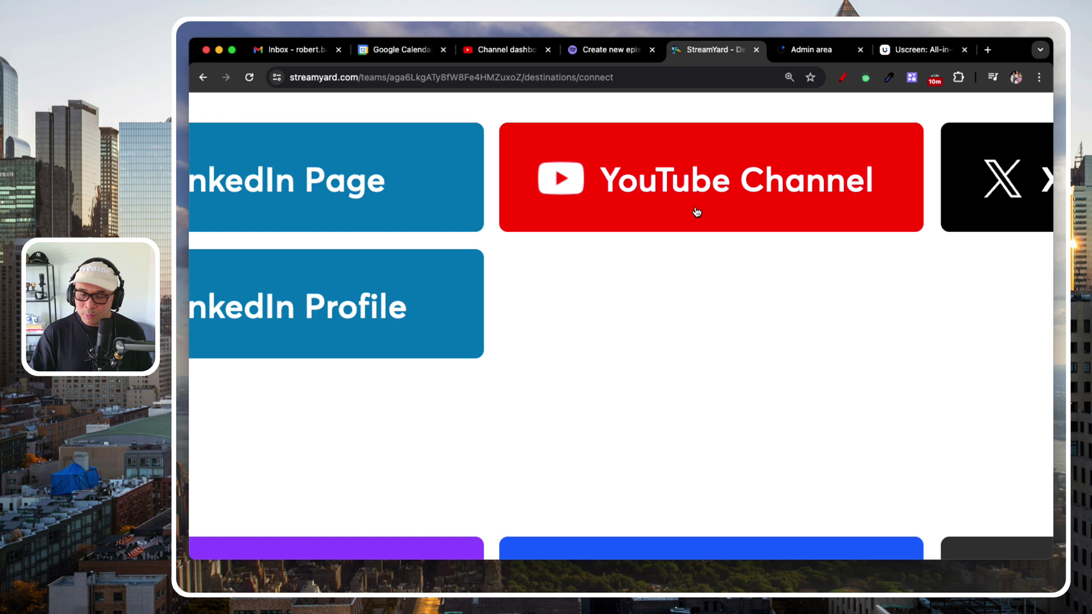
scroll(695, 212, right, 7)
scroll(696, 212, right, 2)
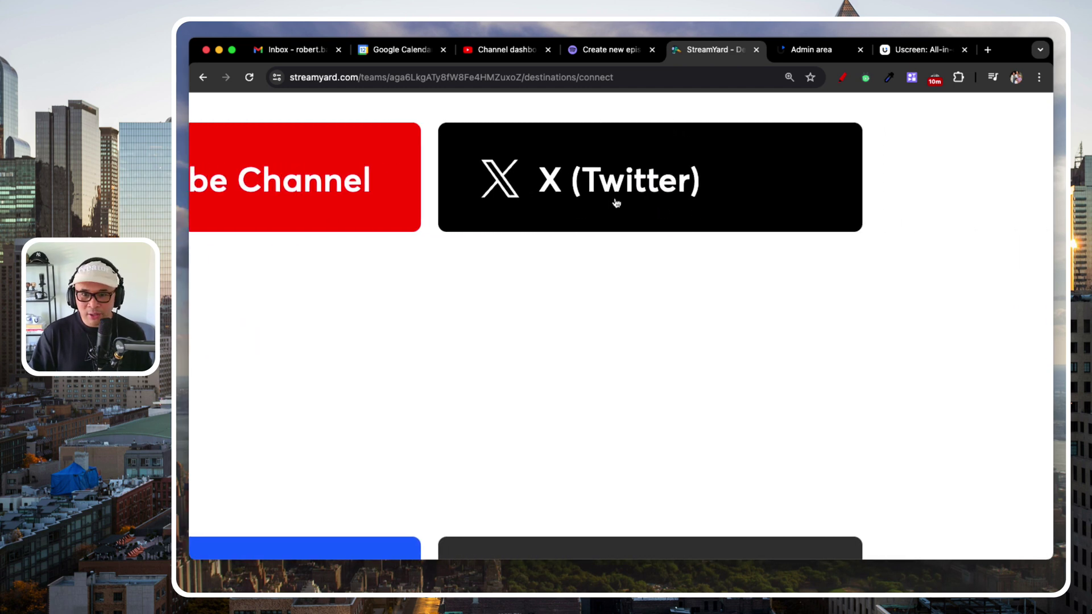
scroll(616, 203, down, 5)
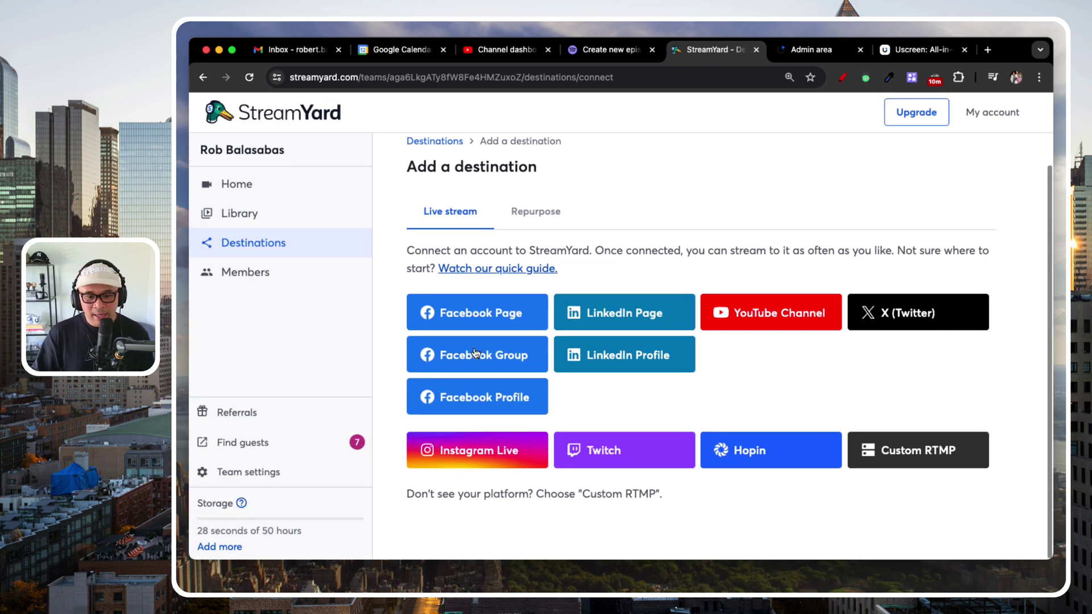
scroll(482, 457, up, 5)
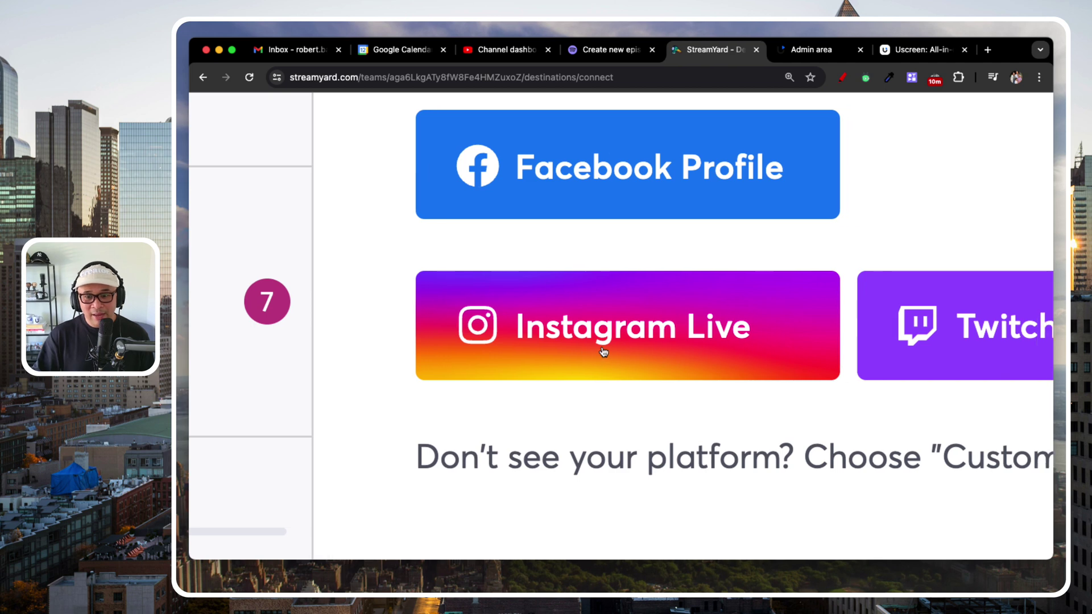
scroll(601, 354, right, 2)
scroll(604, 352, left, 2)
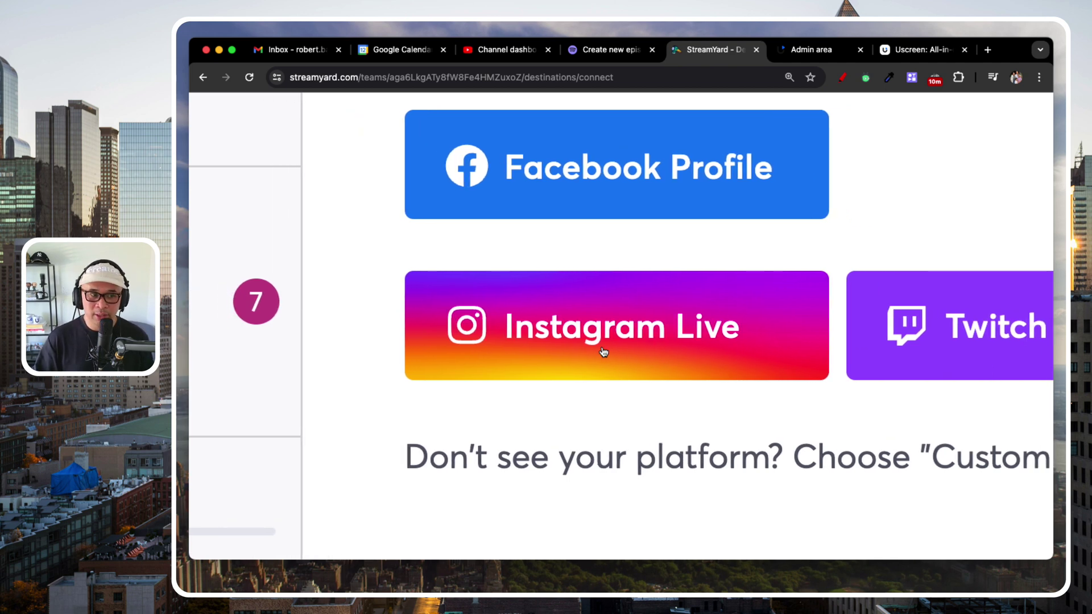
scroll(604, 352, right, 10)
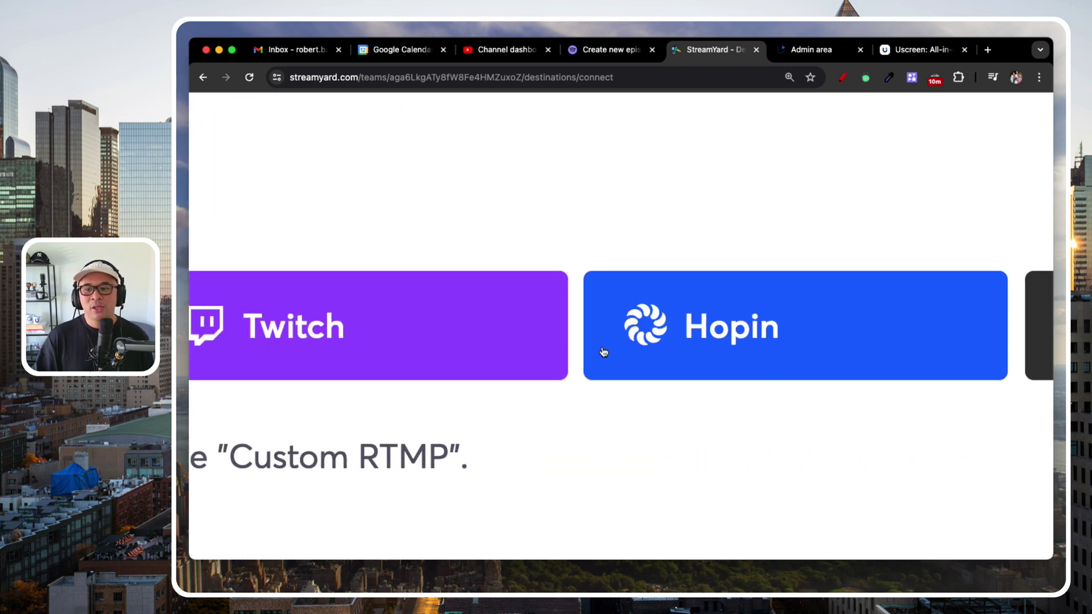
scroll(603, 353, right, 10)
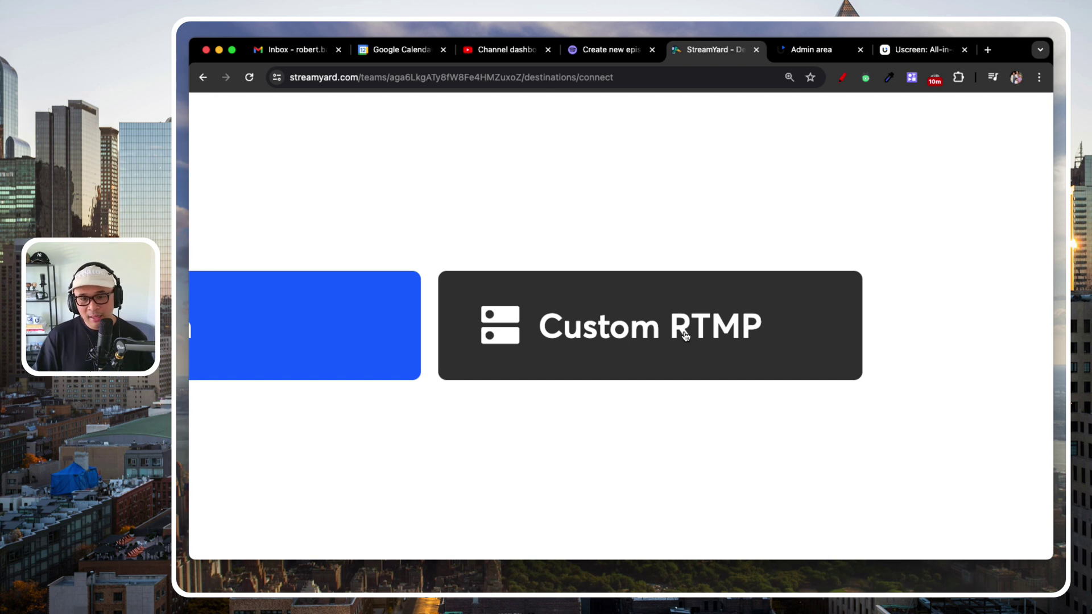
scroll(686, 335, down, 5)
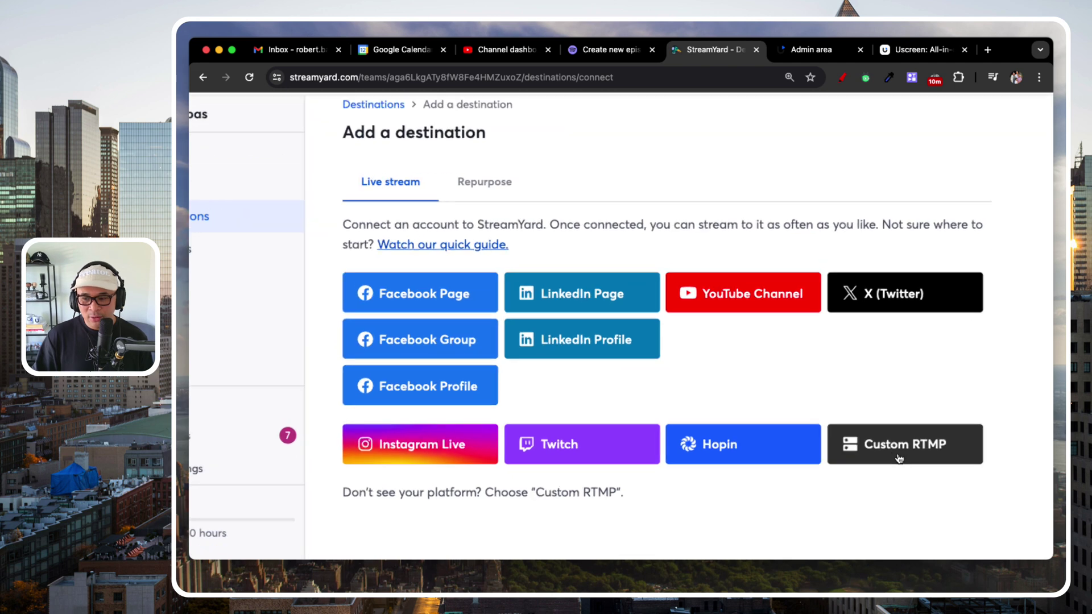
scroll(898, 454, up, 5)
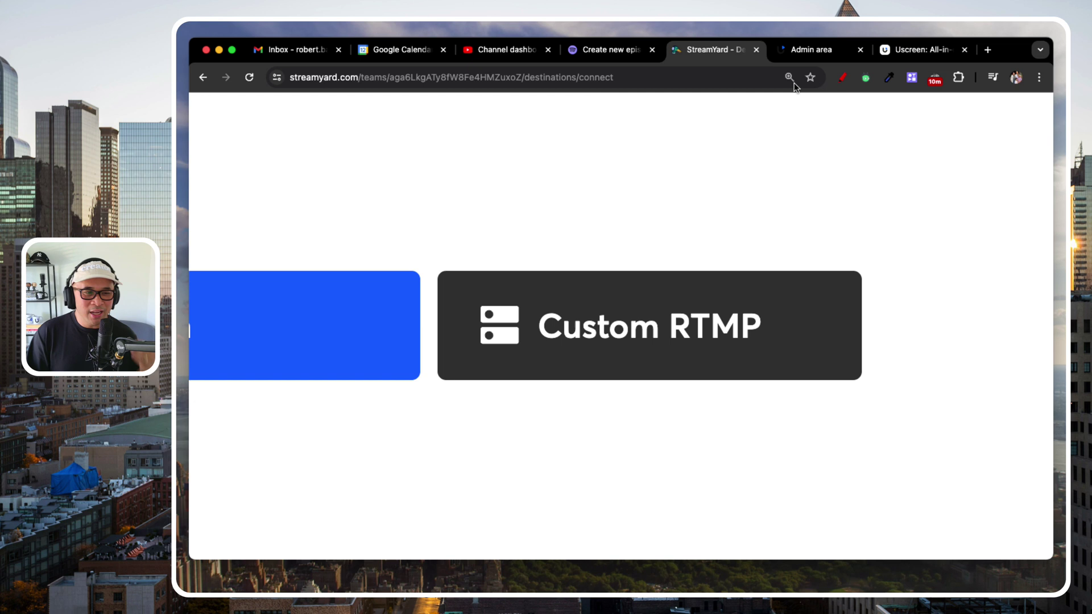
View the New Live Stream page in the Uscreen admin area and return to StreamYard's Add a destination page.
click(809, 57)
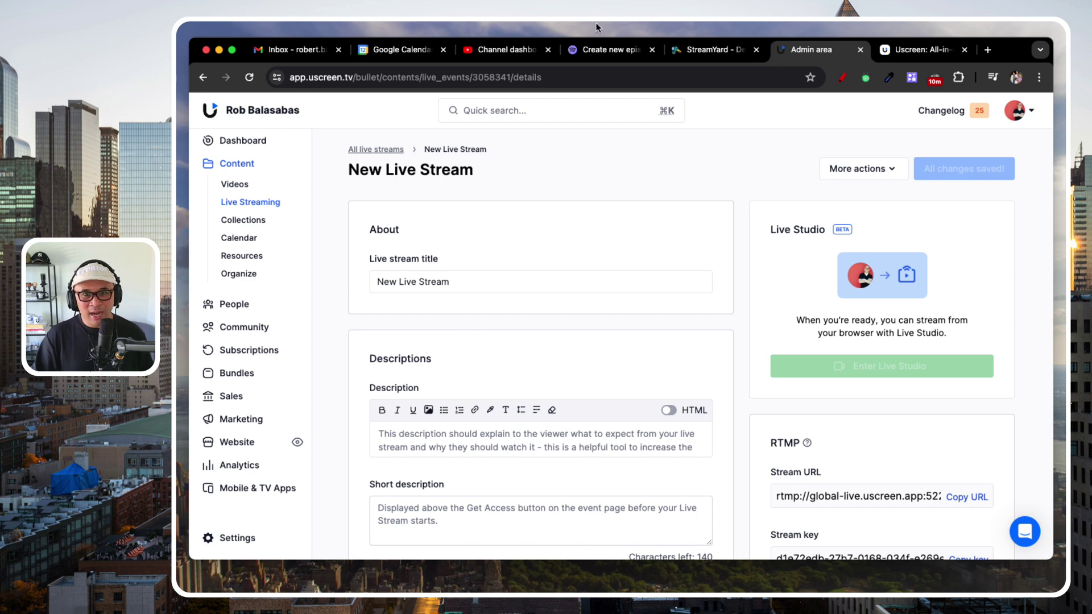
click(703, 57)
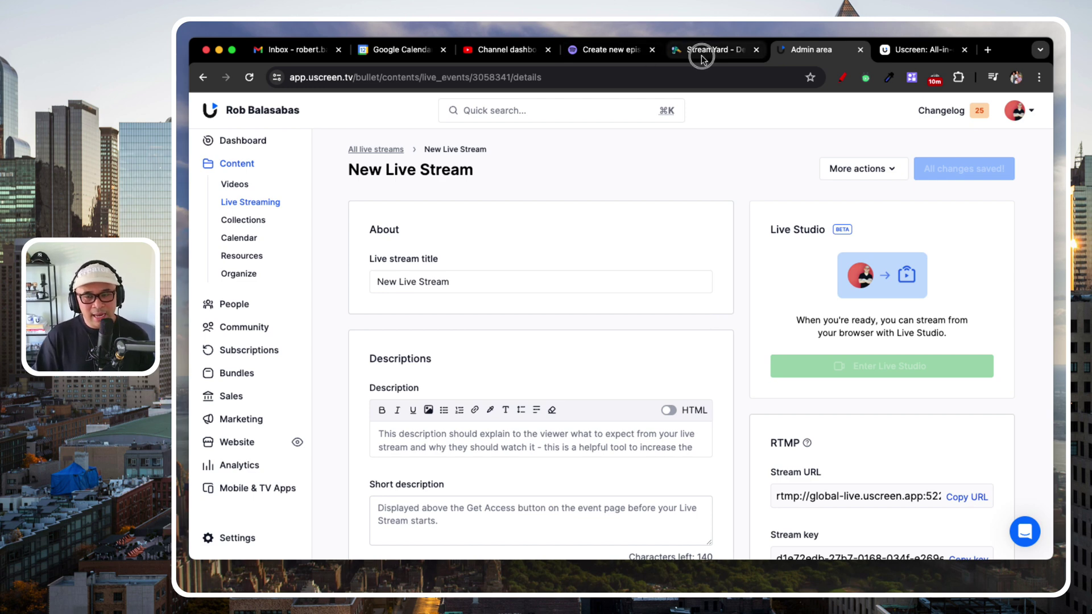
key(super+minus)
key(super+minus)
key(super+minus)
key(super+minus)
key(super+minus)
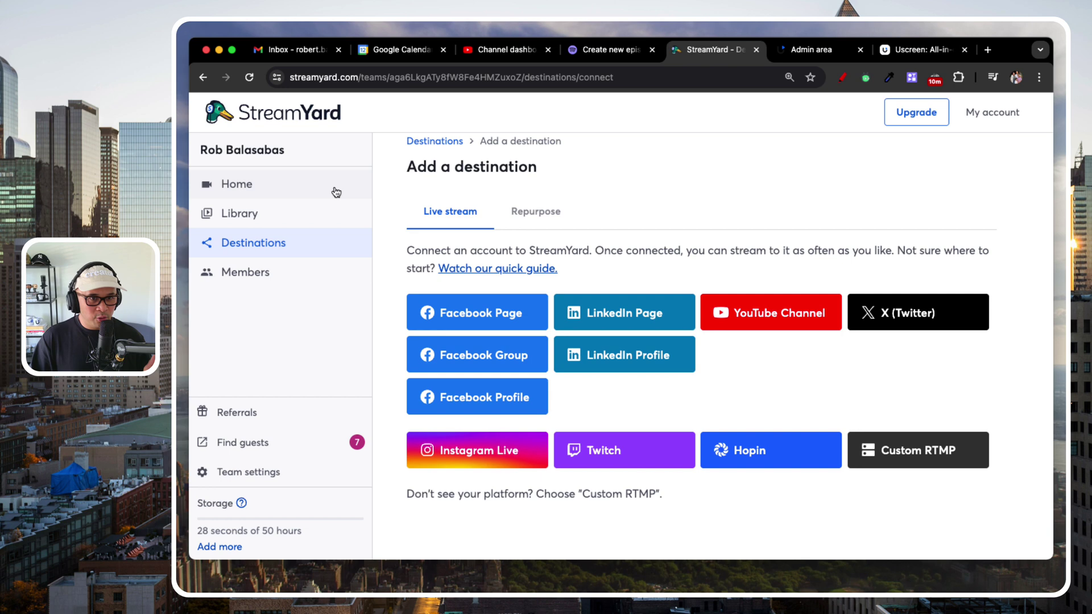
Starting from the StreamYard home page, go to Destinations and begin adding a Custom RTMP destination.
click(252, 154)
click(236, 183)
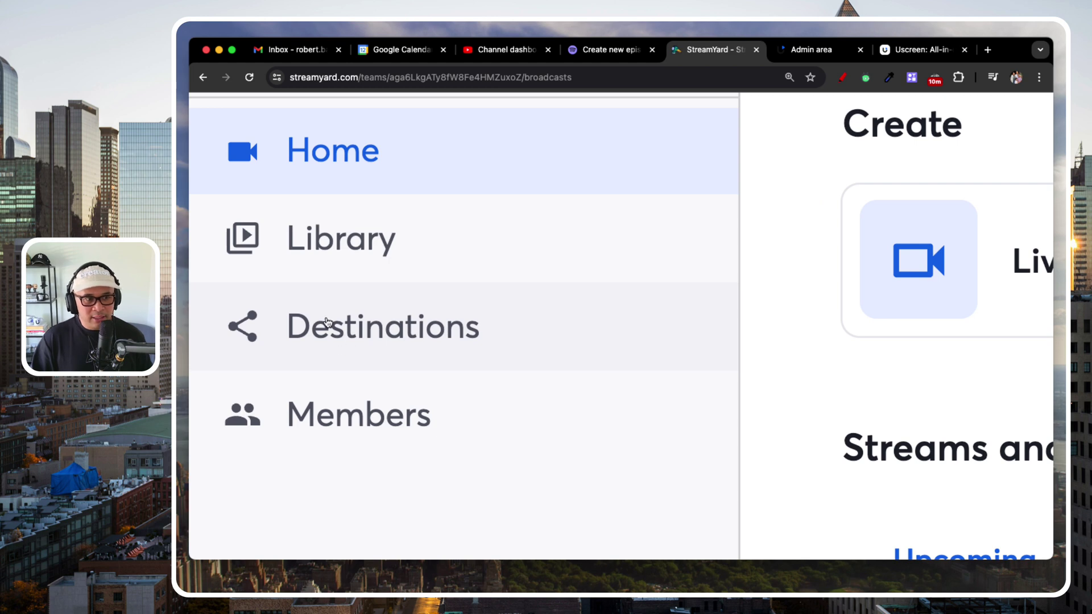
click(319, 306)
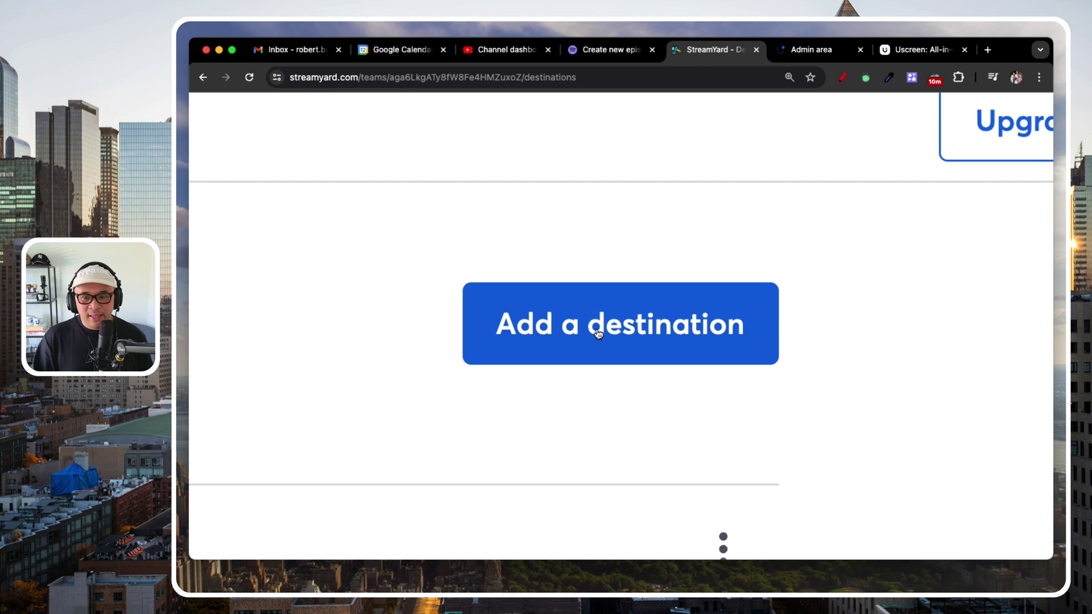
click(780, 183)
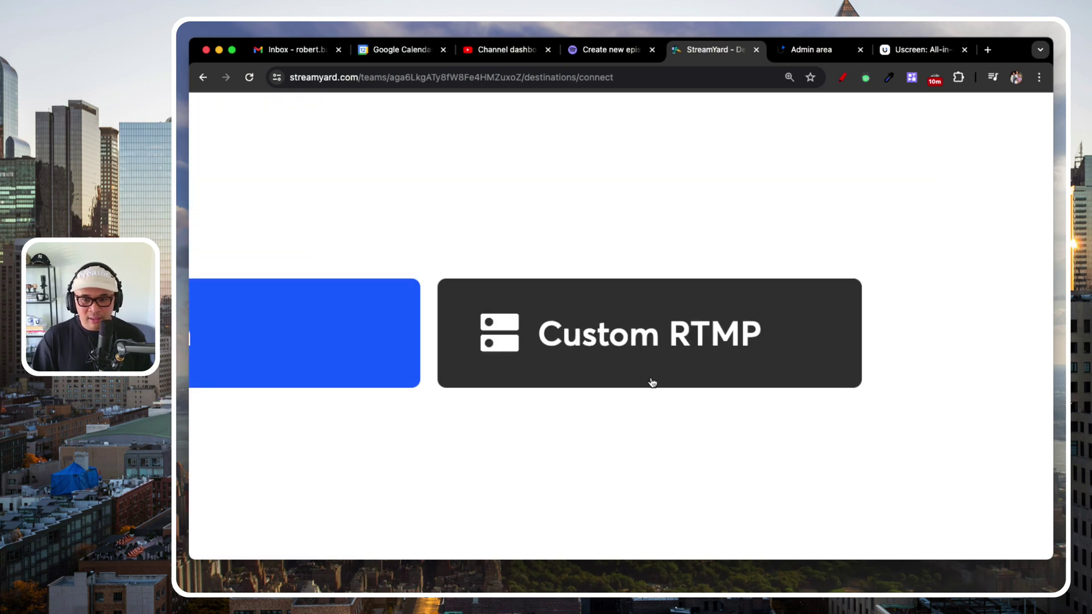
click(631, 354)
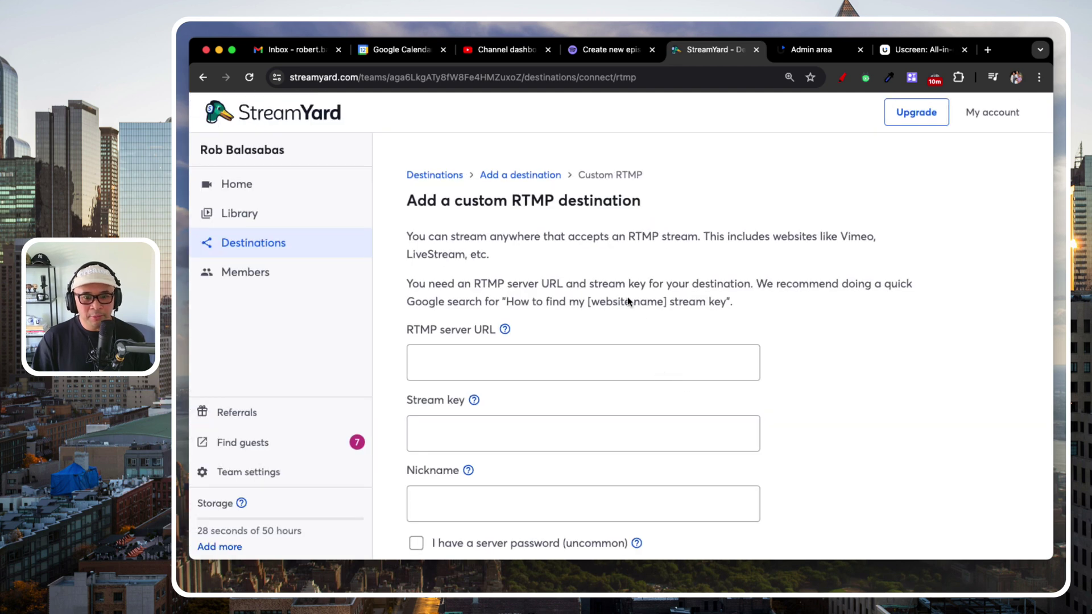
Review the custom RTMP destination form, including its instructions and the RTMP server URL and Stream key fields.
scroll(535, 289, down, 2)
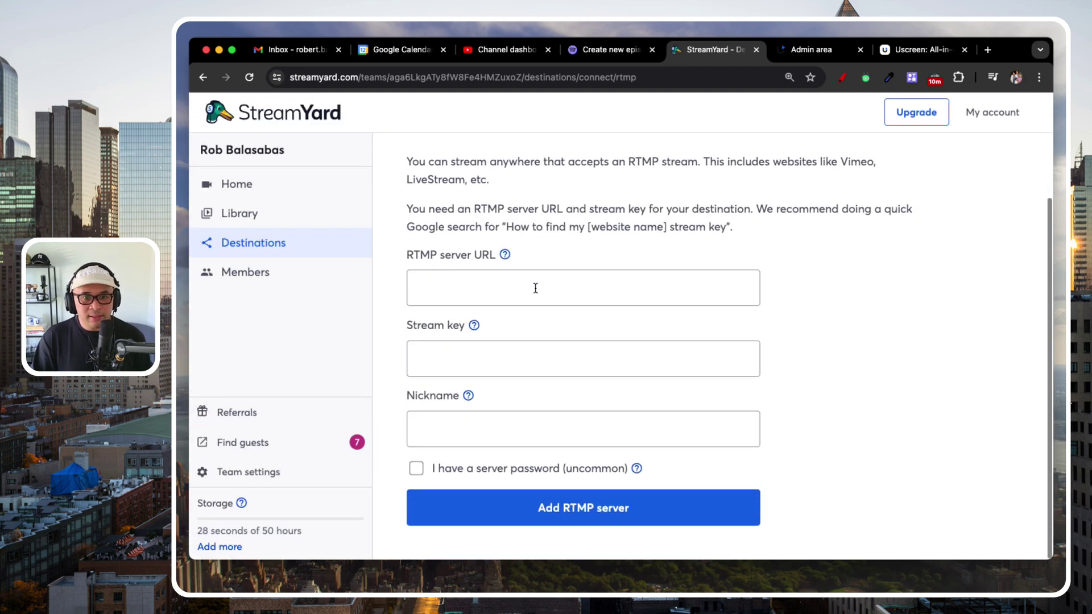
scroll(550, 294, up, 2)
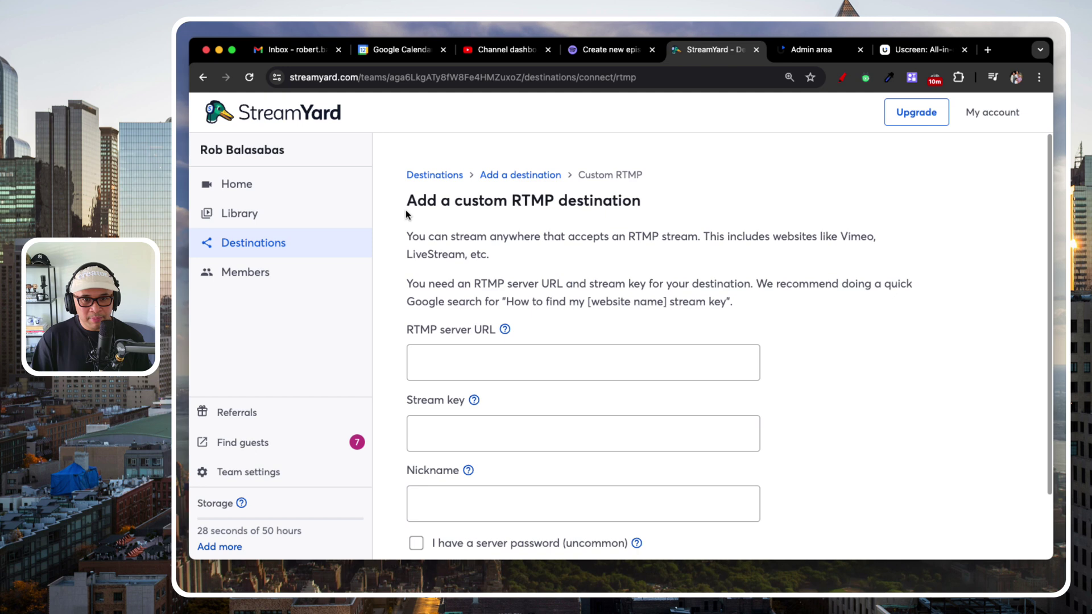
drag(405, 236, 653, 347)
scroll(652, 347, down, 2)
click(854, 329)
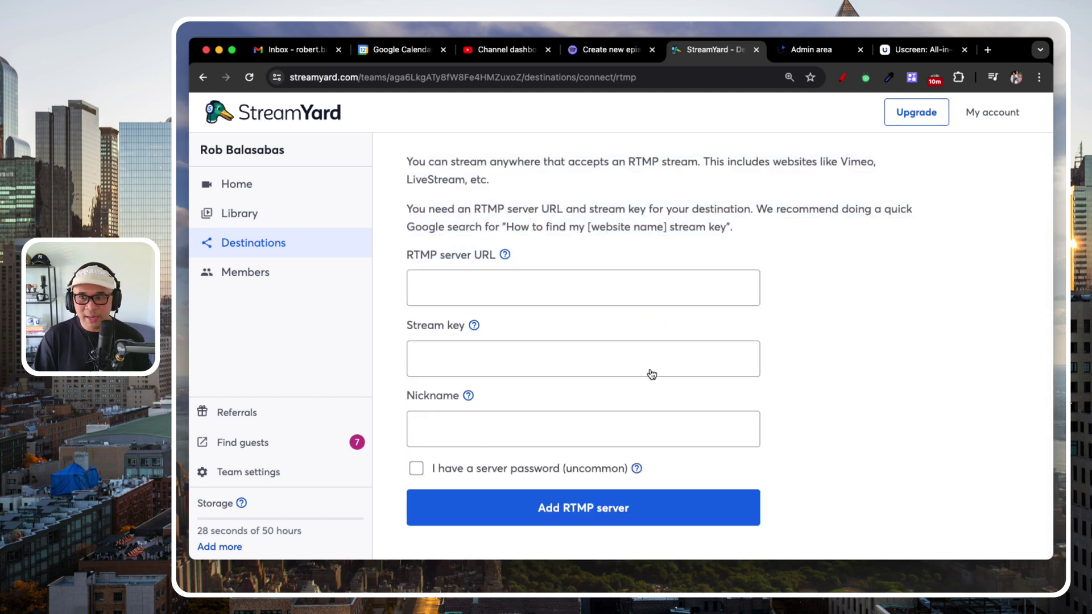
scroll(478, 336, up, 5)
scroll(658, 328, down, 1)
scroll(659, 327, right, 5)
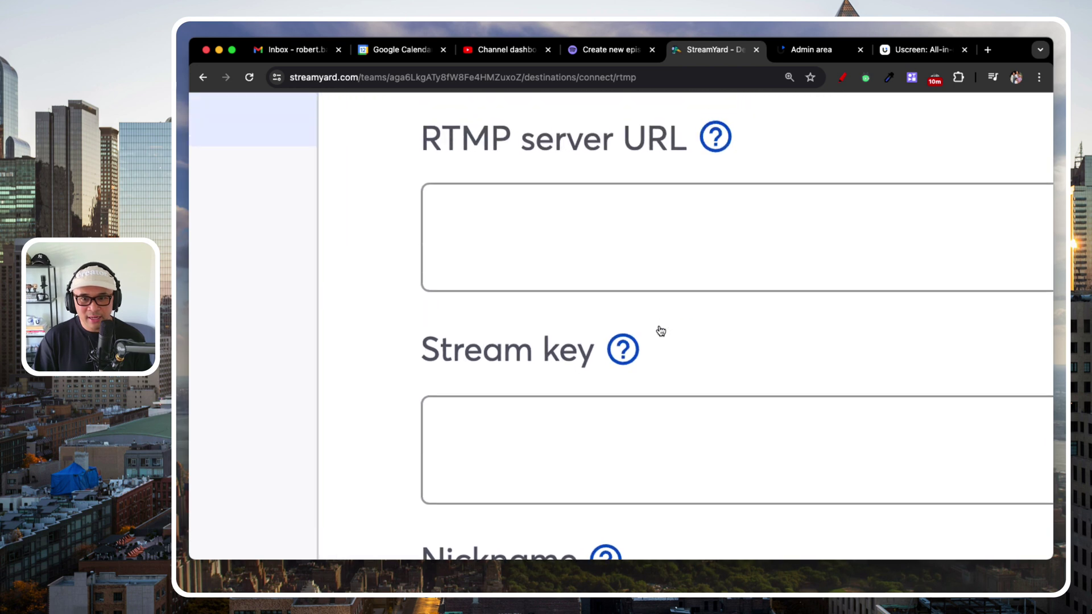
scroll(554, 324, down, 5)
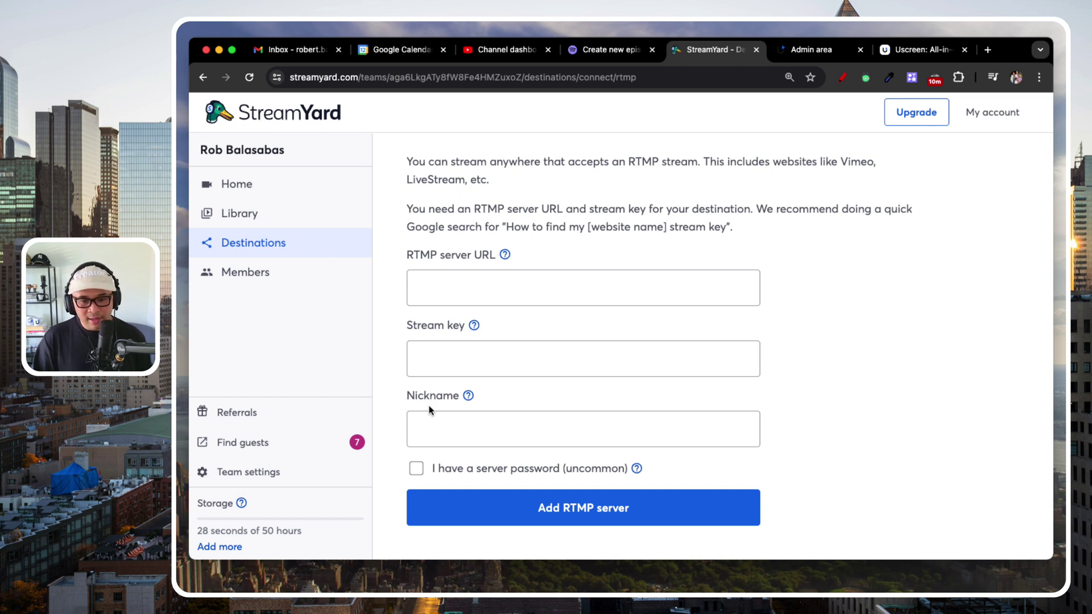
Set the custom RTMP destination's nickname to "Uscreen Livestream".
scroll(424, 406, up, 5)
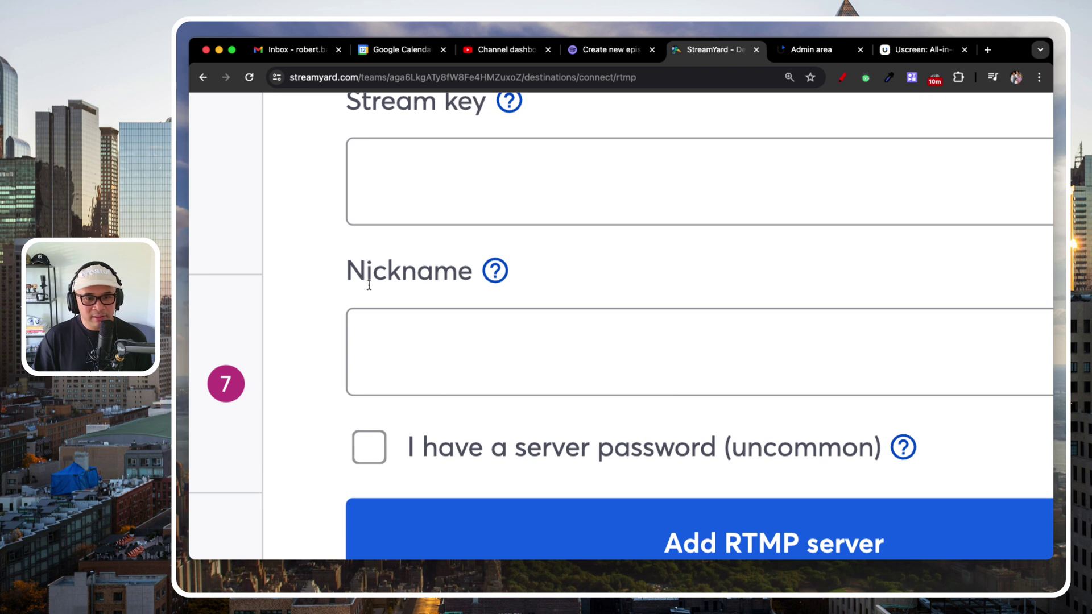
triple_click(322, 271)
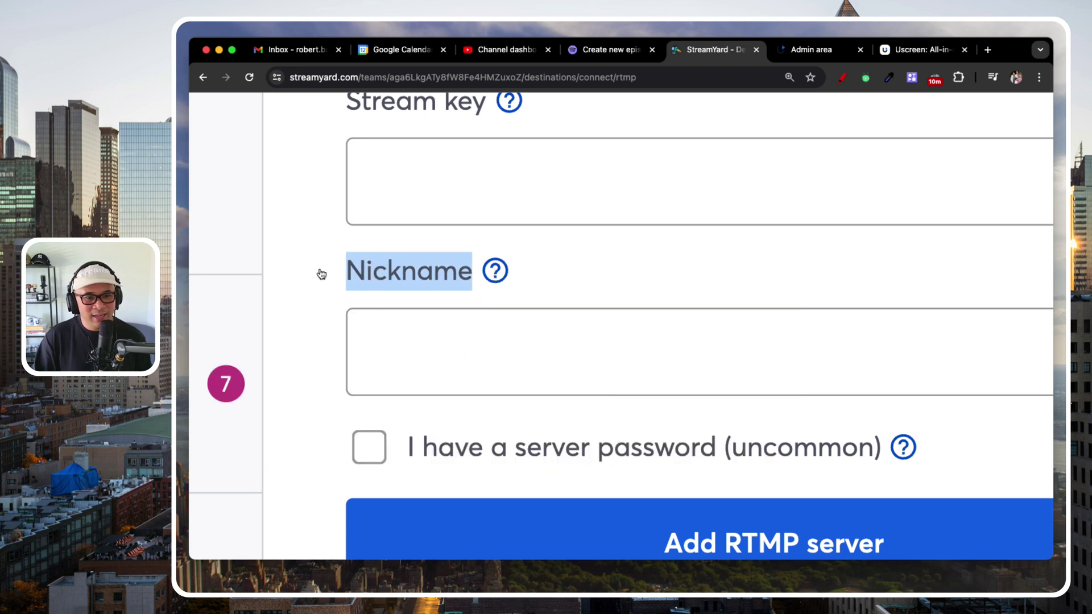
click(390, 322)
click(421, 350)
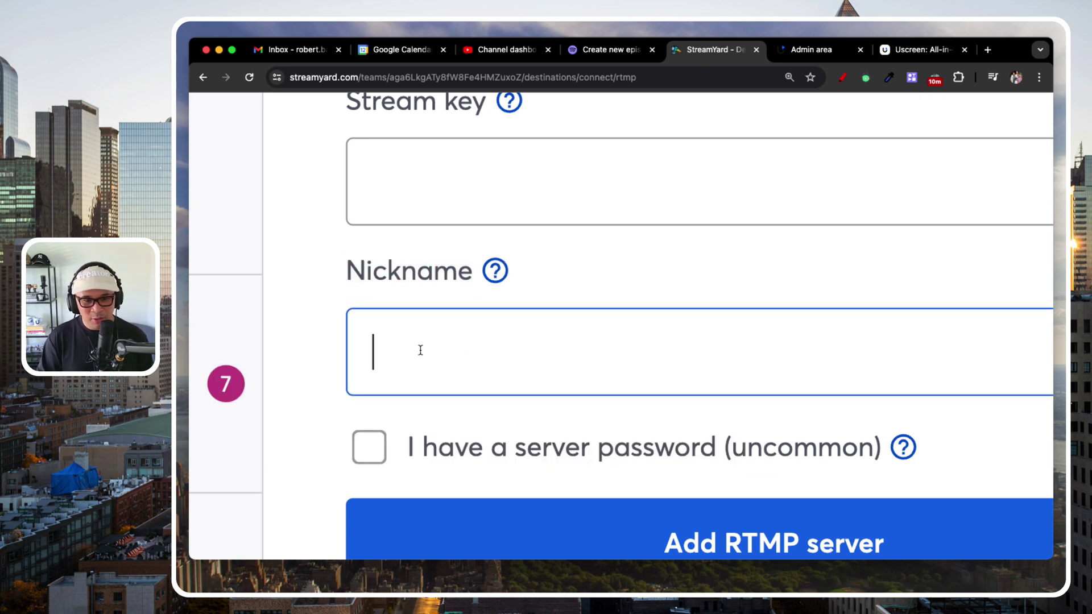
text(Uscreen Livestream)
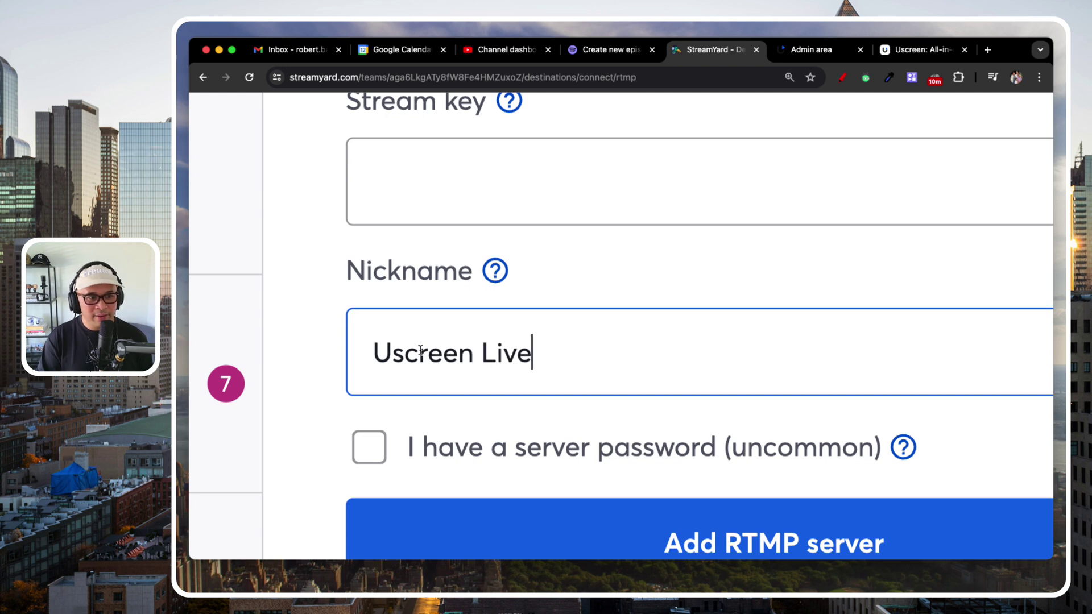
key(super+minus)
key(super+minus)
key(super+minus)
key(super+minus)
key(super+minus)
key(super+minus)
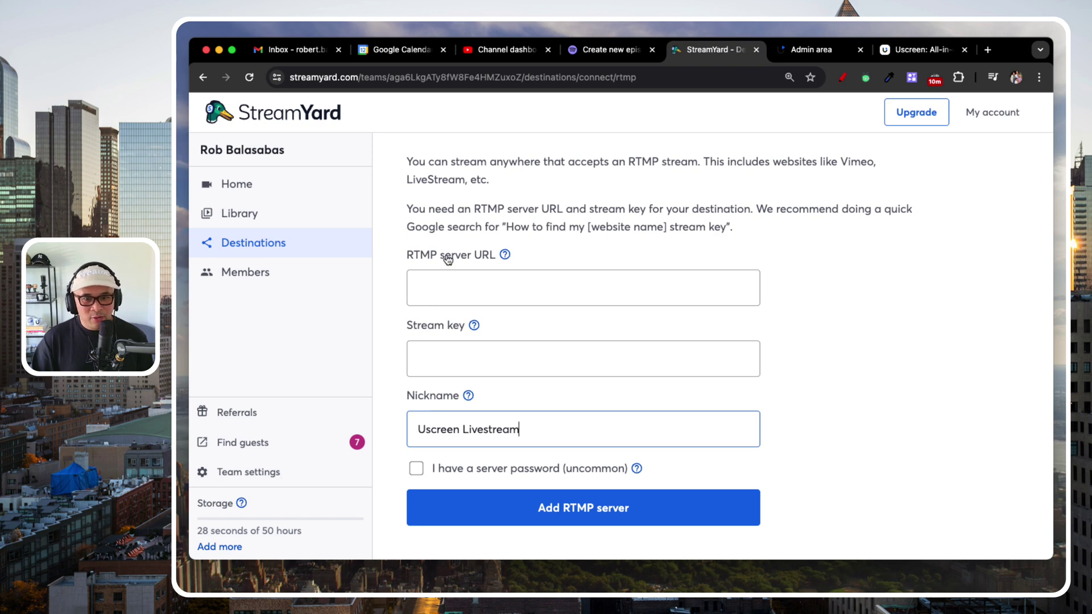
Underline the RTMP server URL and Stream key labels in red on StreamYard's custom RTMP form.
scroll(448, 259, up, 5)
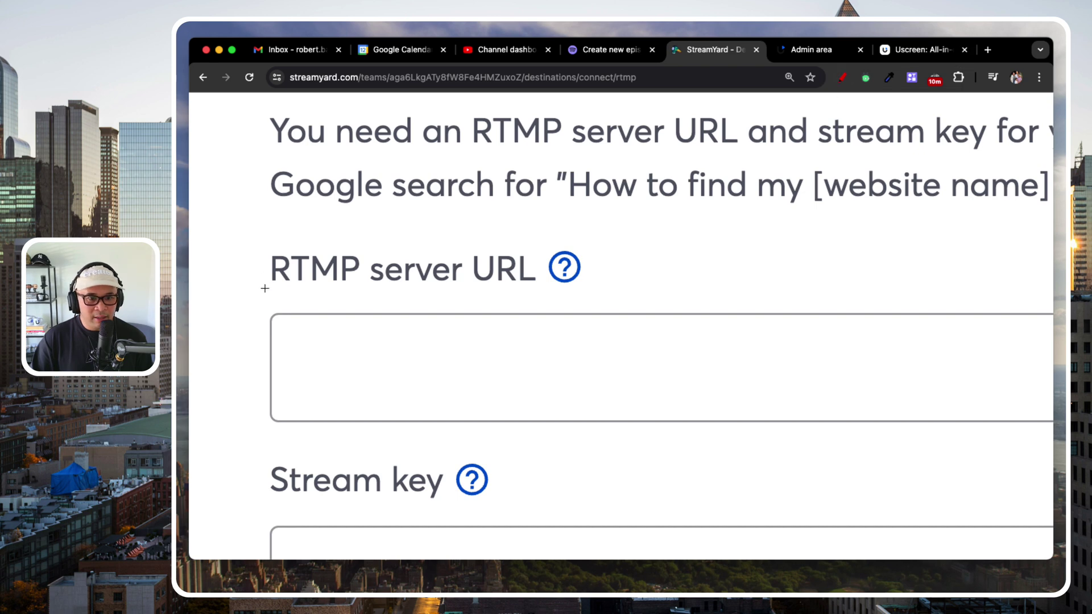
drag(259, 294, 614, 297)
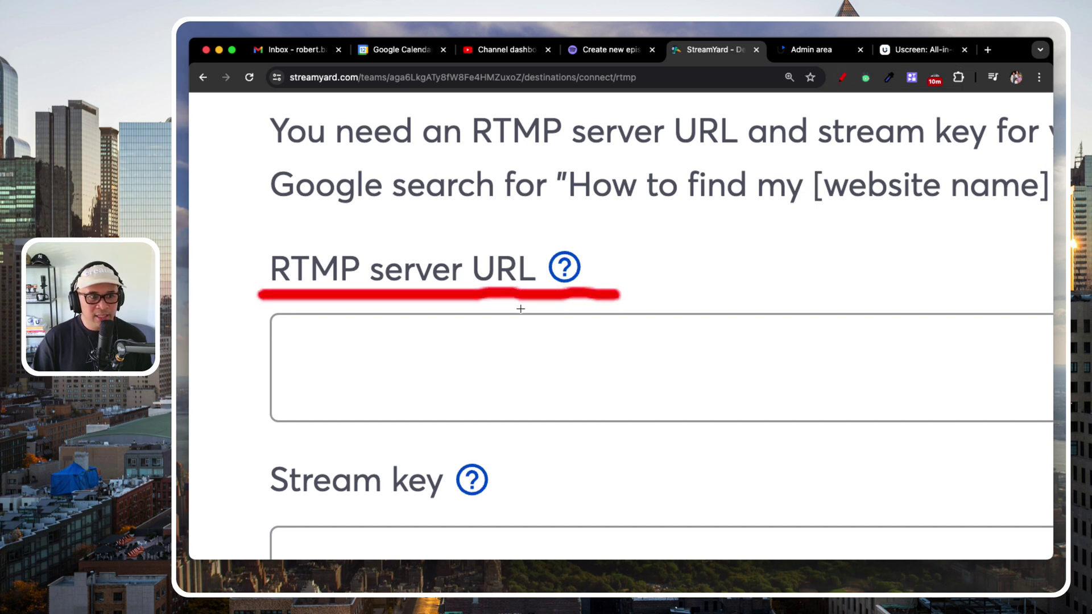
scroll(393, 440, down, 3)
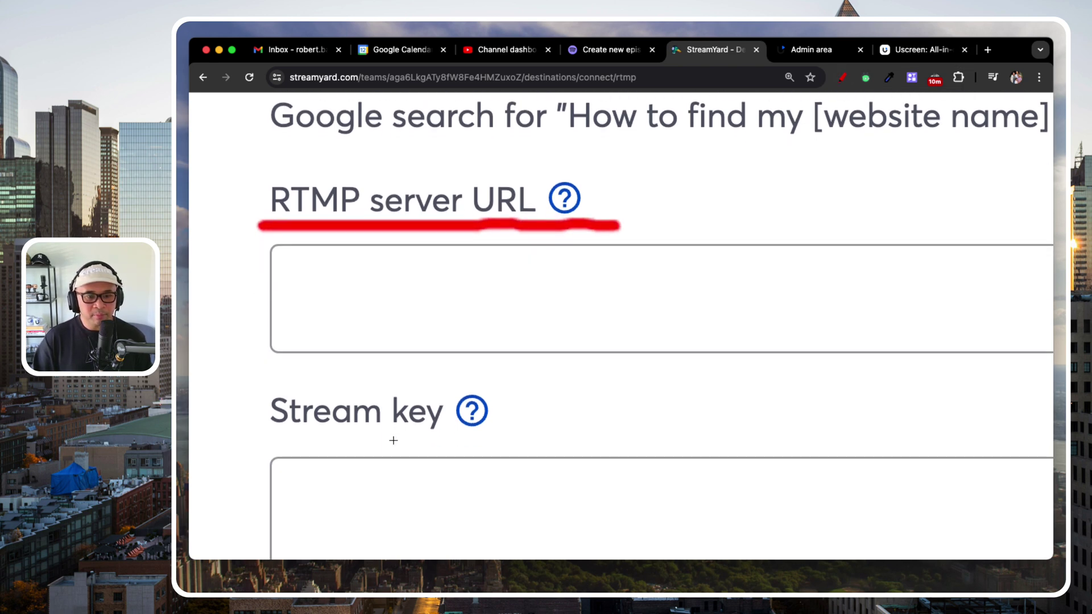
drag(261, 411, 522, 410)
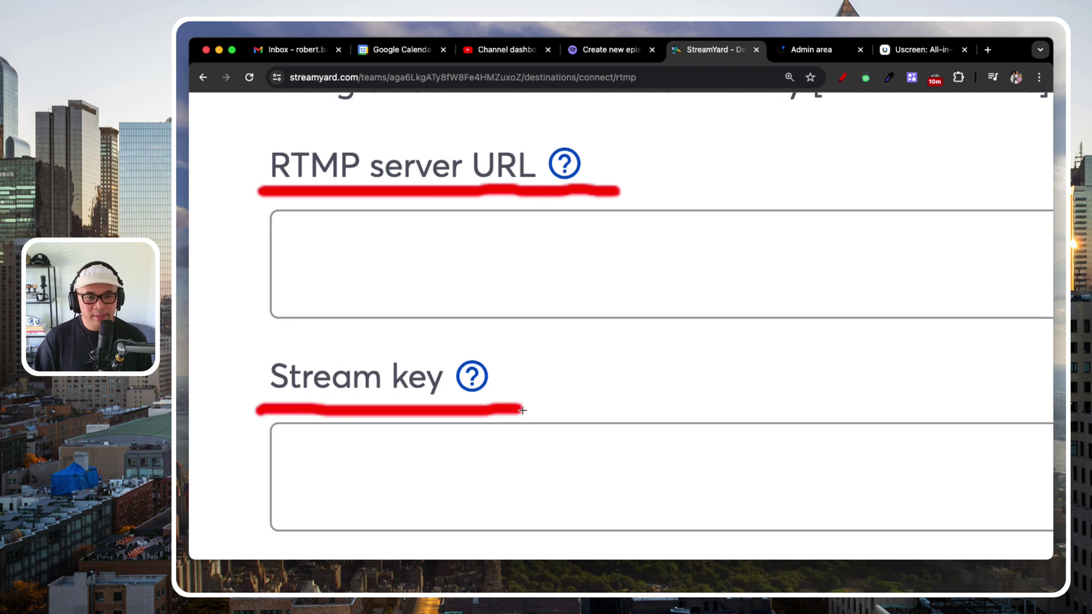
Locate the RTMP section on Uscreen's New Live Stream page and outline its Stream URL and Stream key fields in red.
click(815, 51)
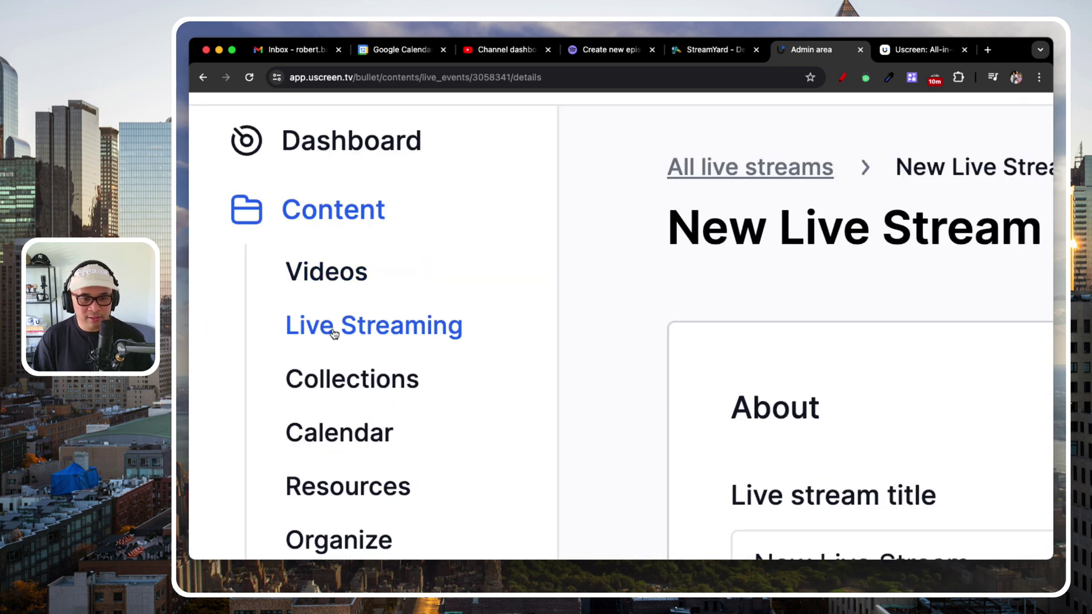
scroll(364, 332, right, 6)
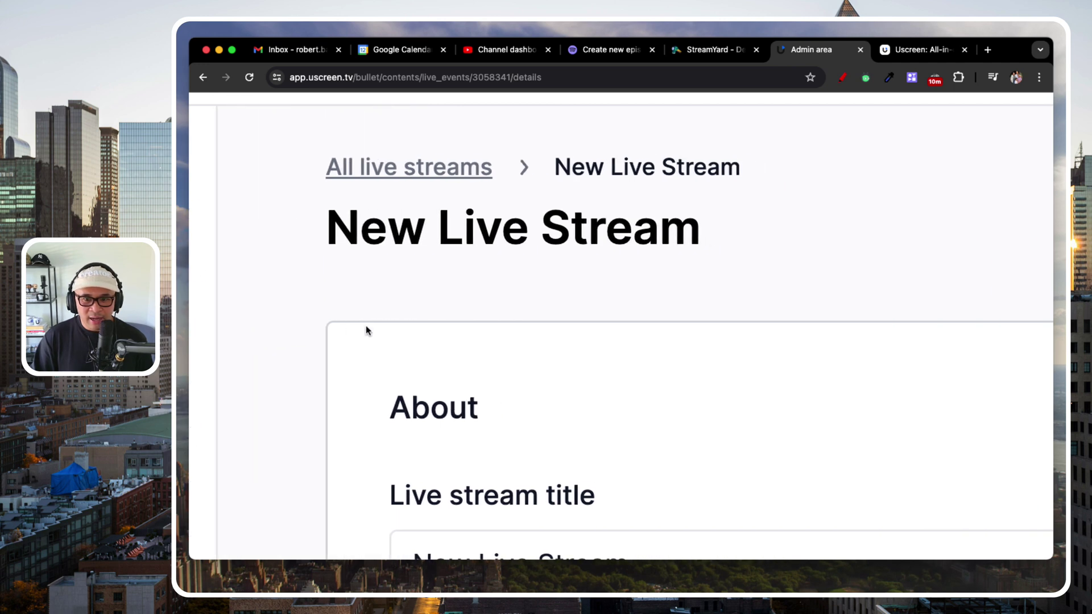
scroll(503, 273, down, 5)
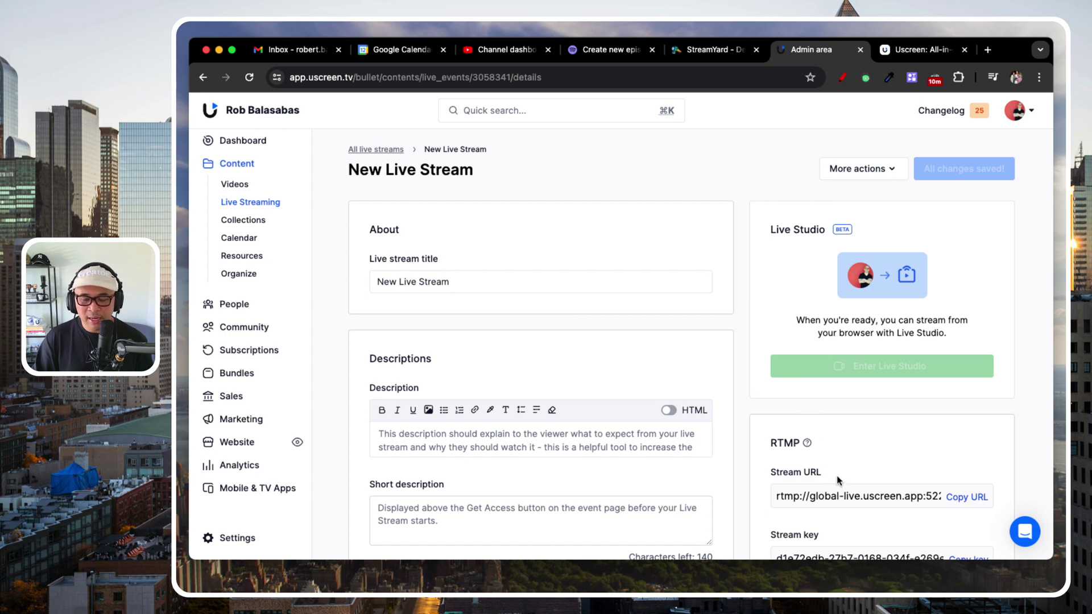
scroll(838, 475, down, 3)
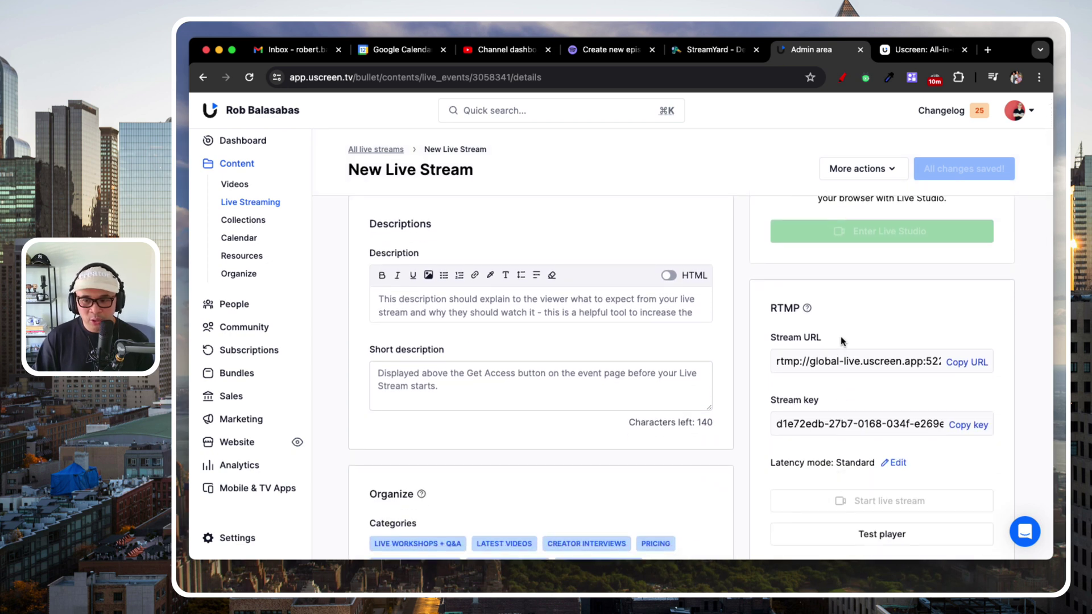
click(843, 77)
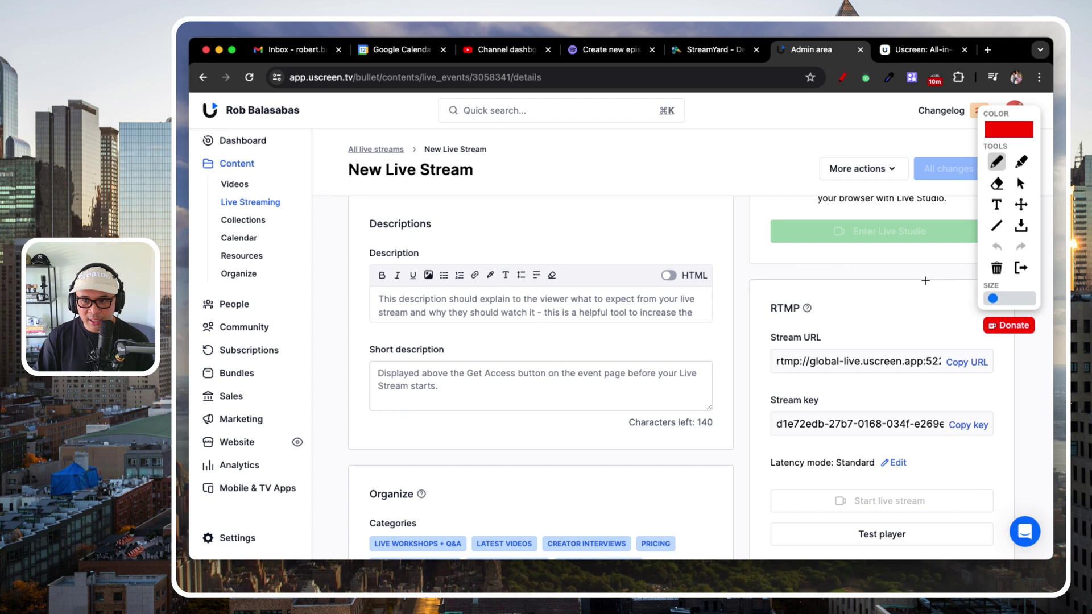
mouse_move(940, 278)
mouse_down()
mouse_move(873, 278)
mouse_move(742, 367)
mouse_move(967, 475)
mouse_move(996, 382)
mouse_up()
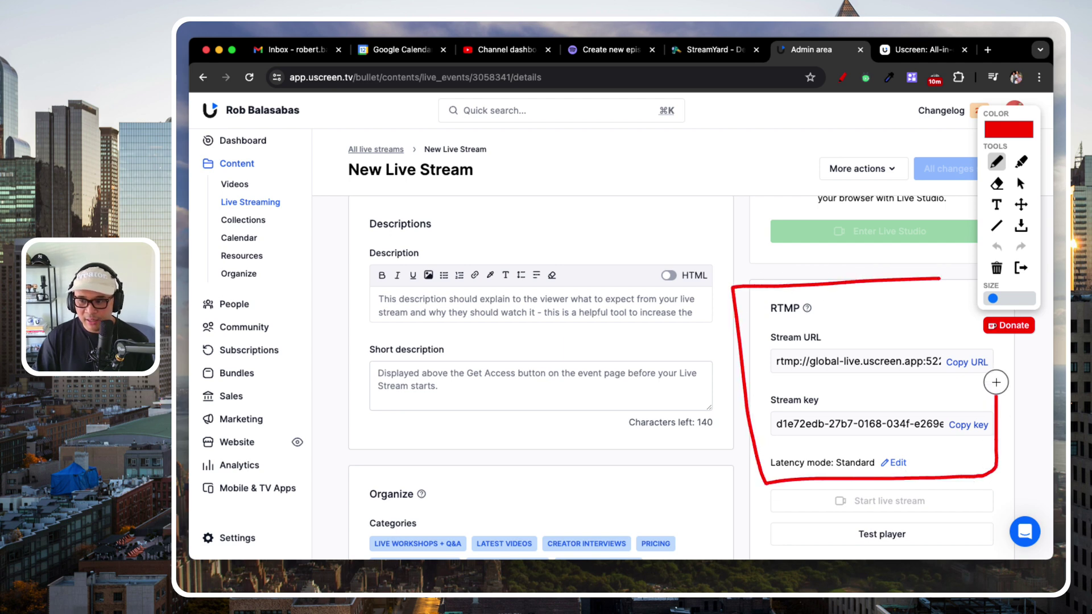
key(Escape)
Underline Uscreen's Stream URL and Stream key labels in red and compare them with the matching fields on StreamYard's form.
scroll(909, 362, up, 5)
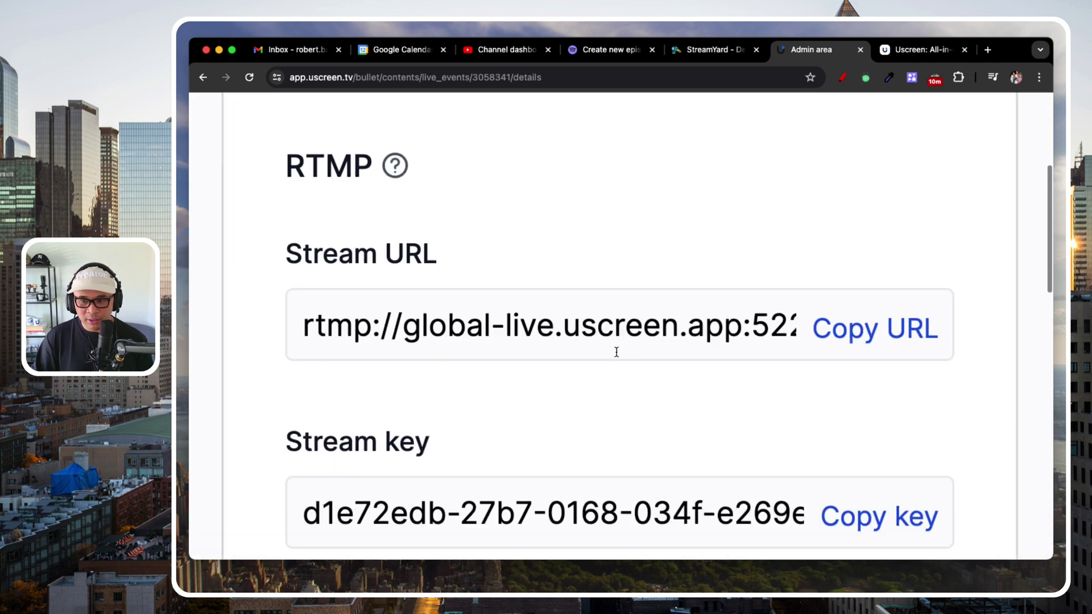
scroll(547, 325, down, 2)
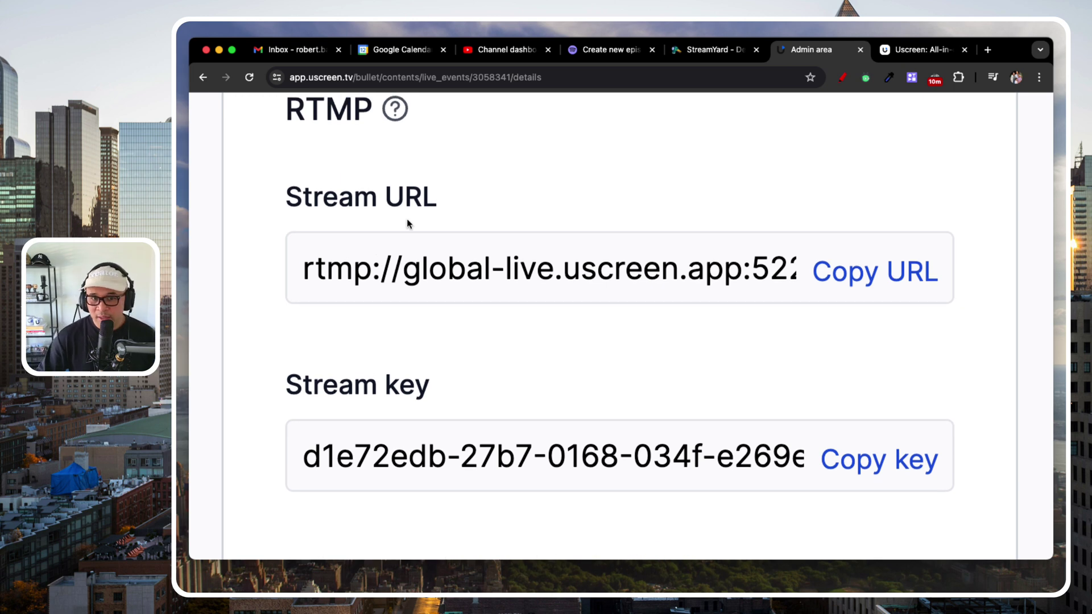
scroll(383, 205, right, 1)
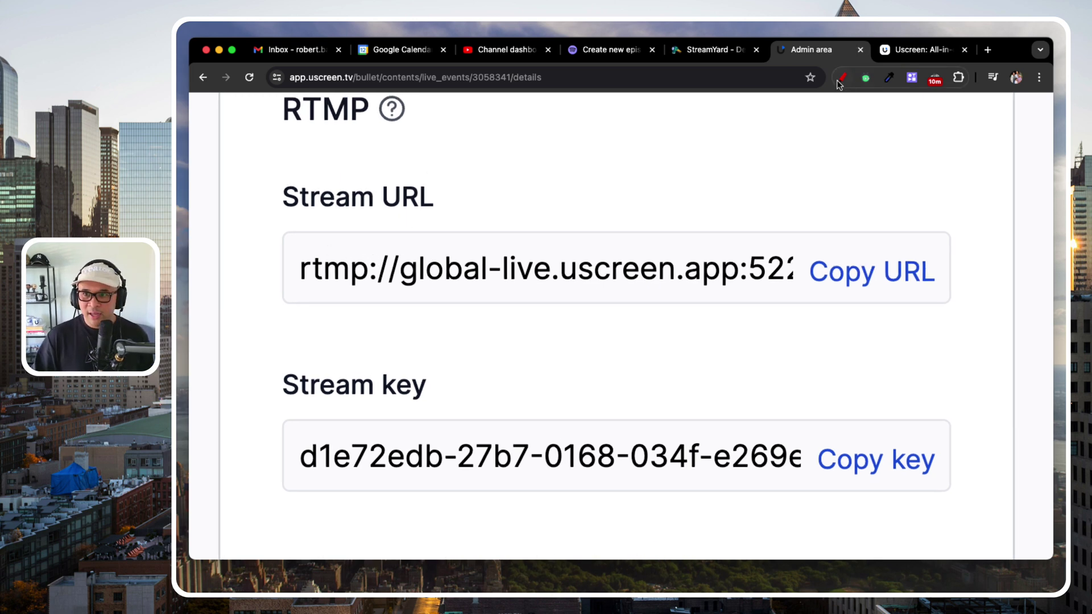
drag(286, 215, 497, 217)
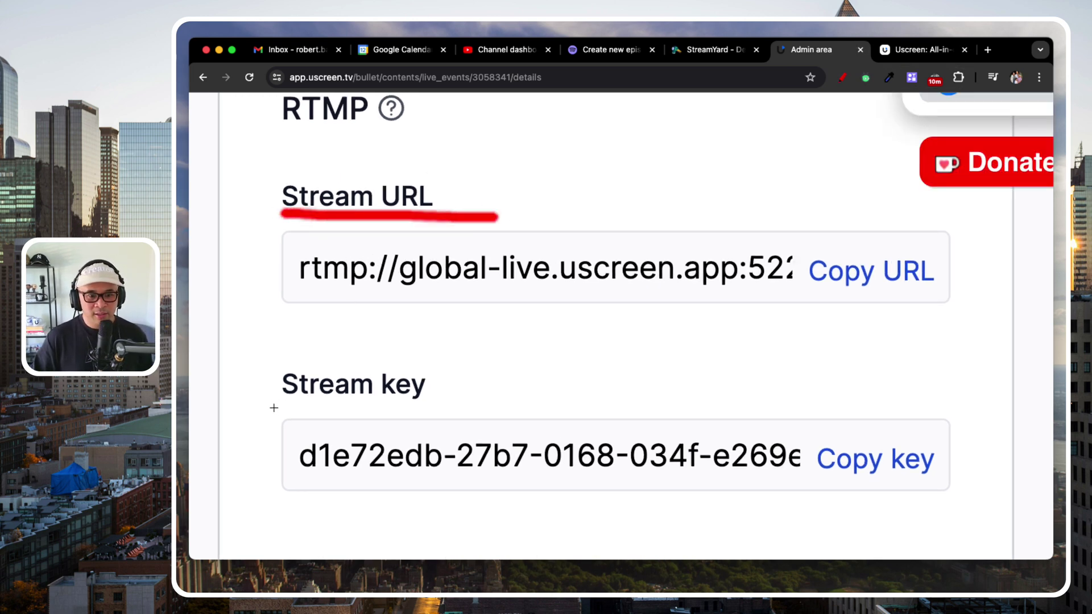
drag(273, 408, 496, 410)
click(708, 49)
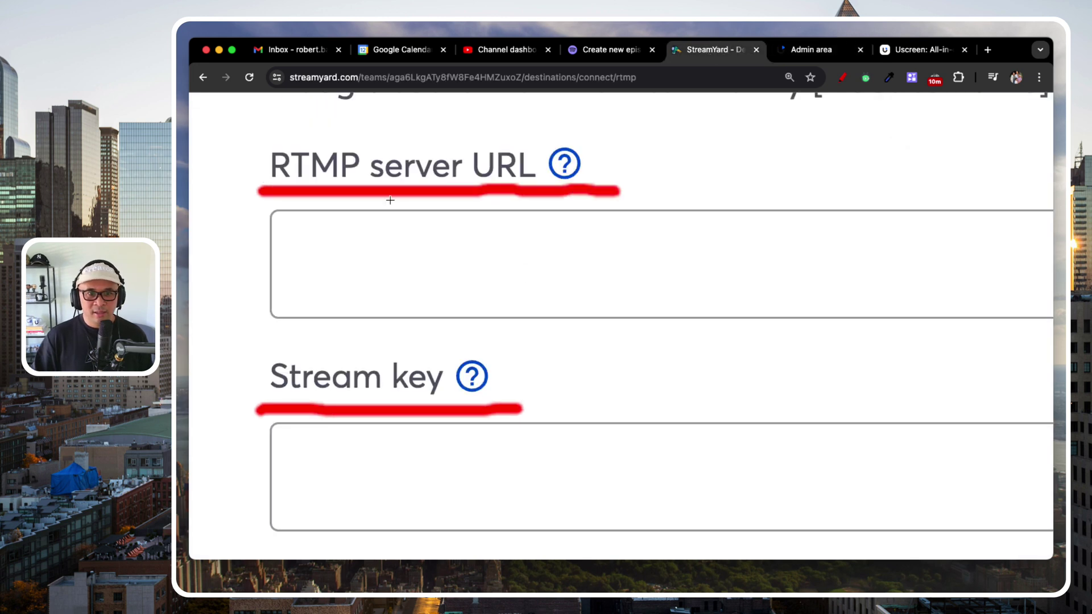
scroll(390, 212, up, 2)
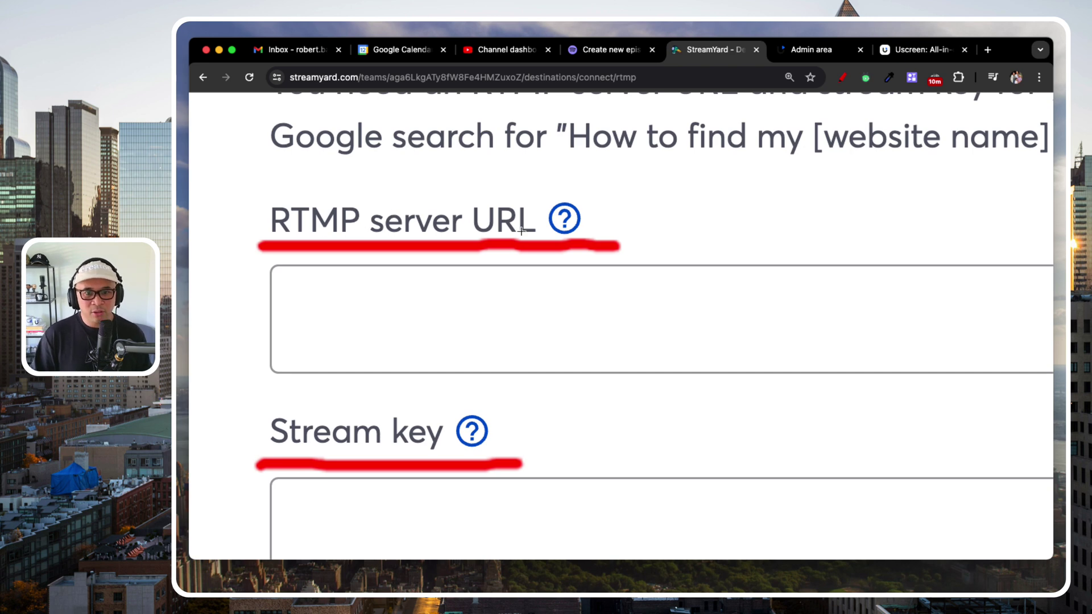
scroll(324, 405, down, 1)
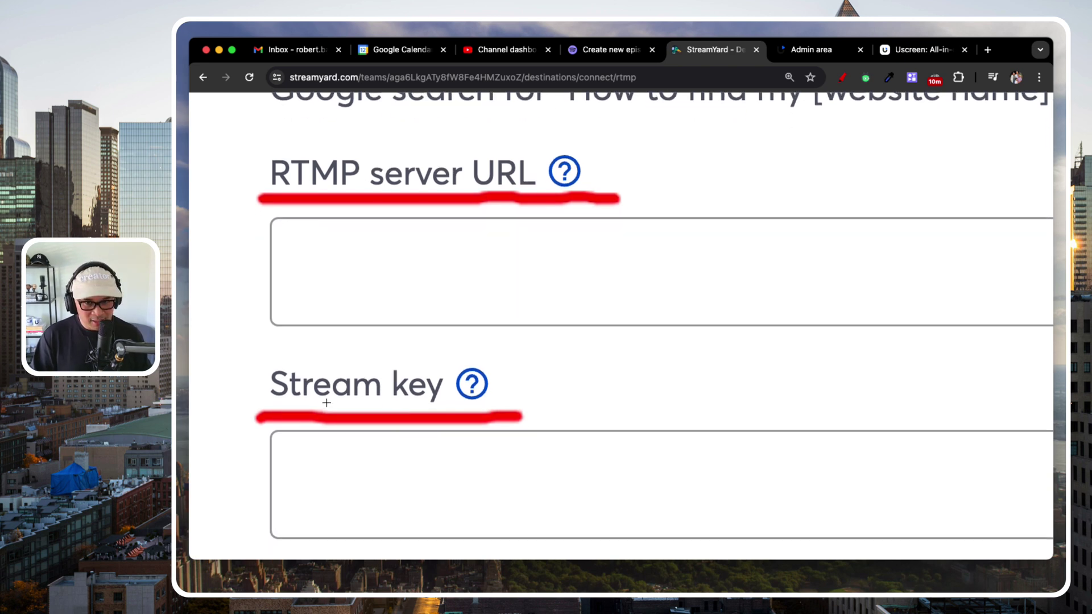
Copy the Stream URL from Uscreen and enter it in StreamYard as the RTMP server URL, rtmp://global-live.uscreen.app:5222/app.
click(807, 55)
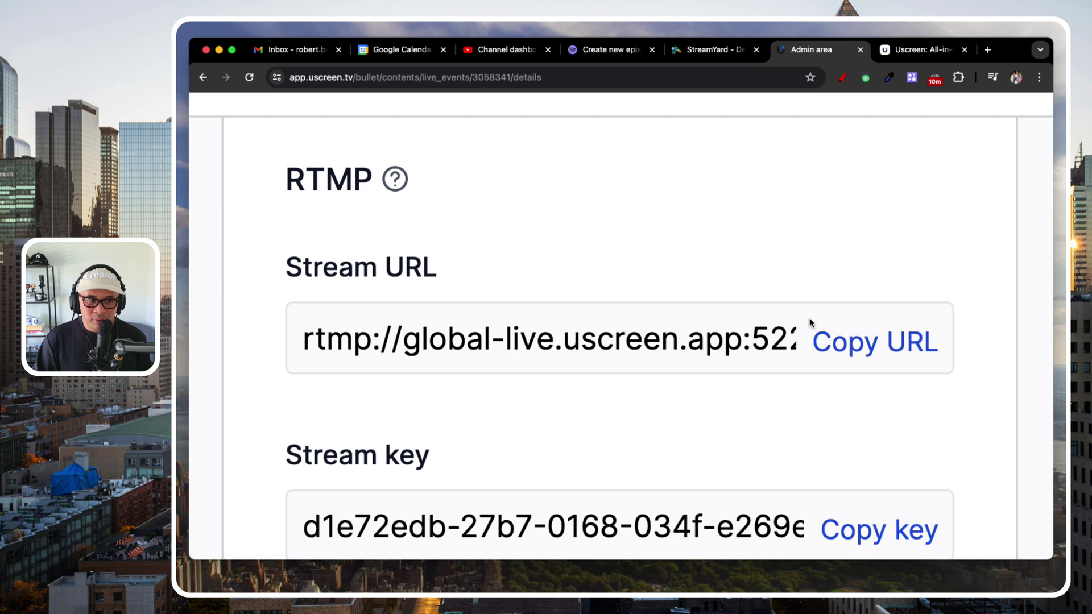
scroll(816, 325, down, 2)
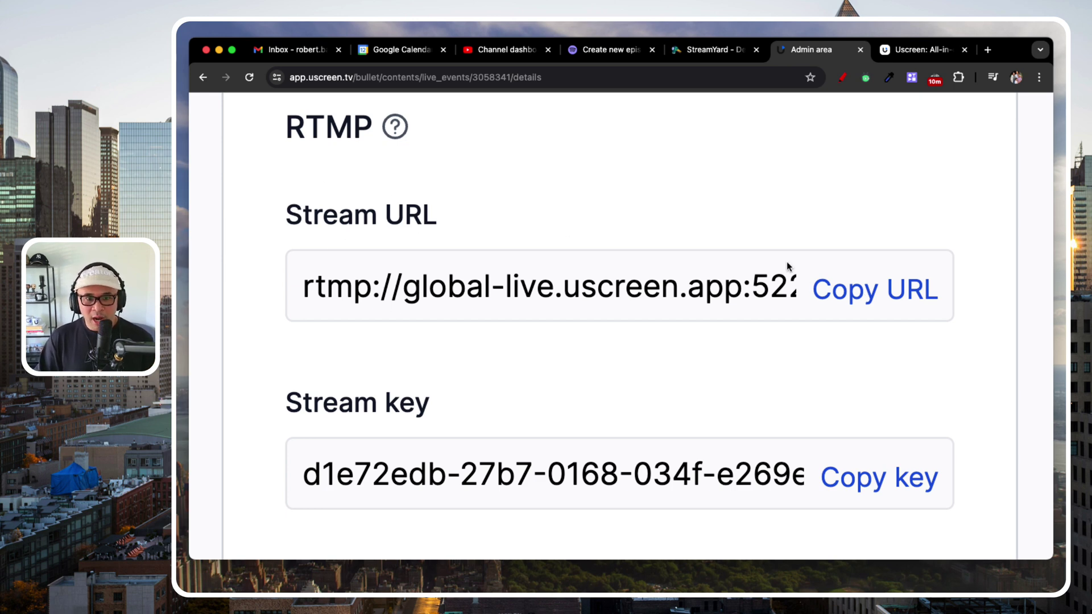
click(885, 288)
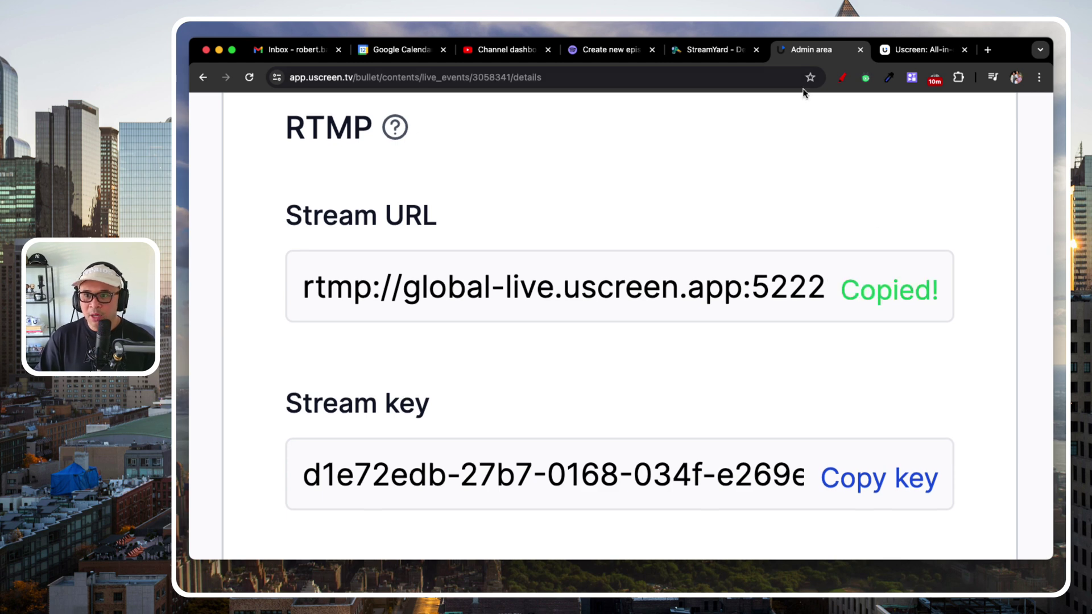
click(703, 50)
click(401, 306)
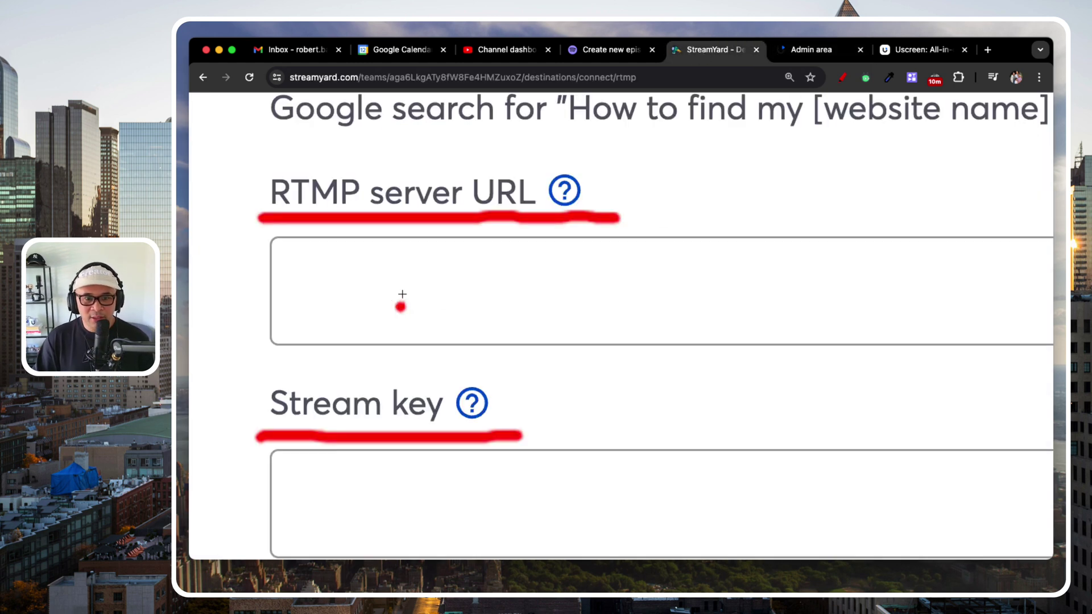
click(359, 301)
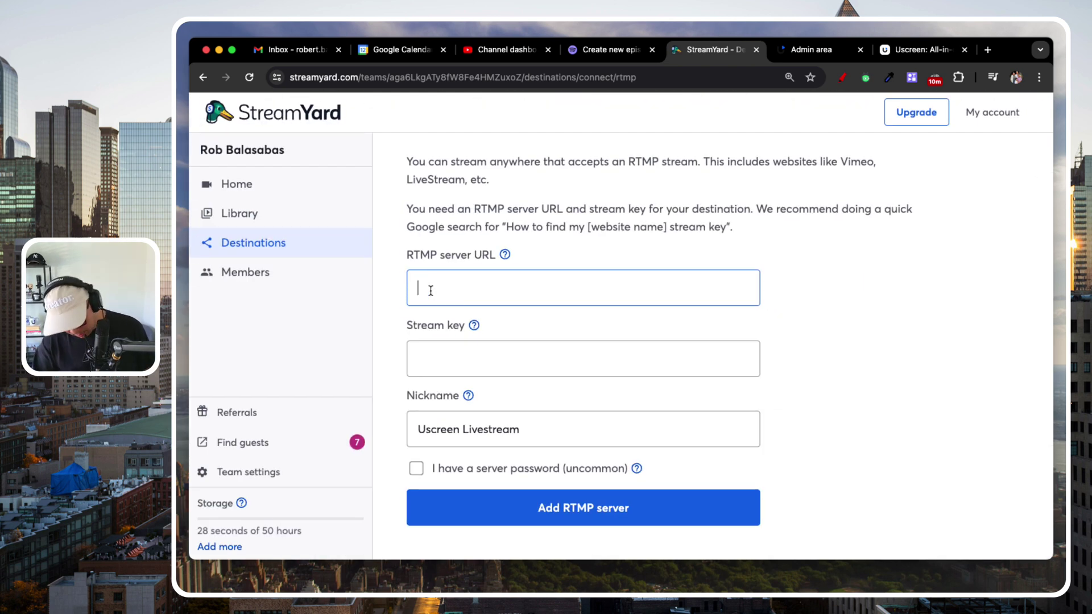
text(rtmp://global-live.uscreen.app:5222/app)
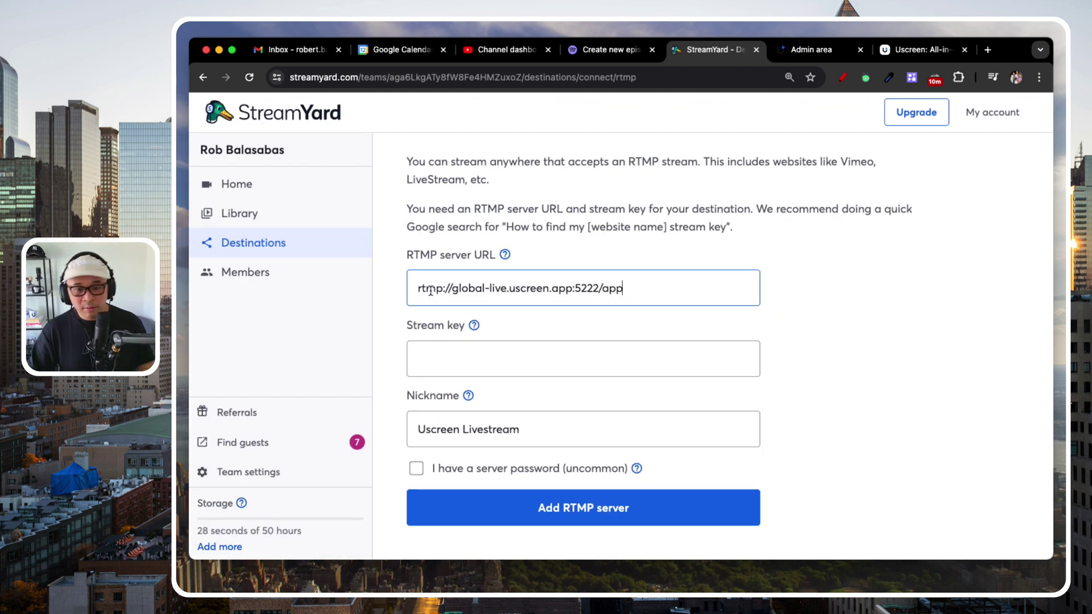
Copy the stream key from Uscreen's RTMP section and paste it into the Stream key field on StreamYard's form.
click(821, 52)
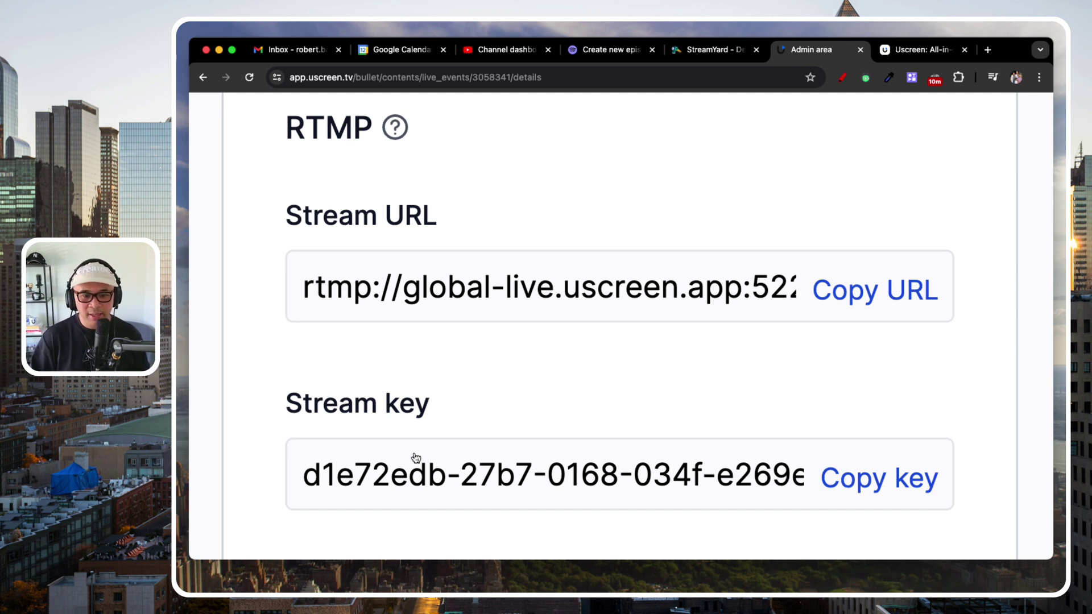
click(847, 480)
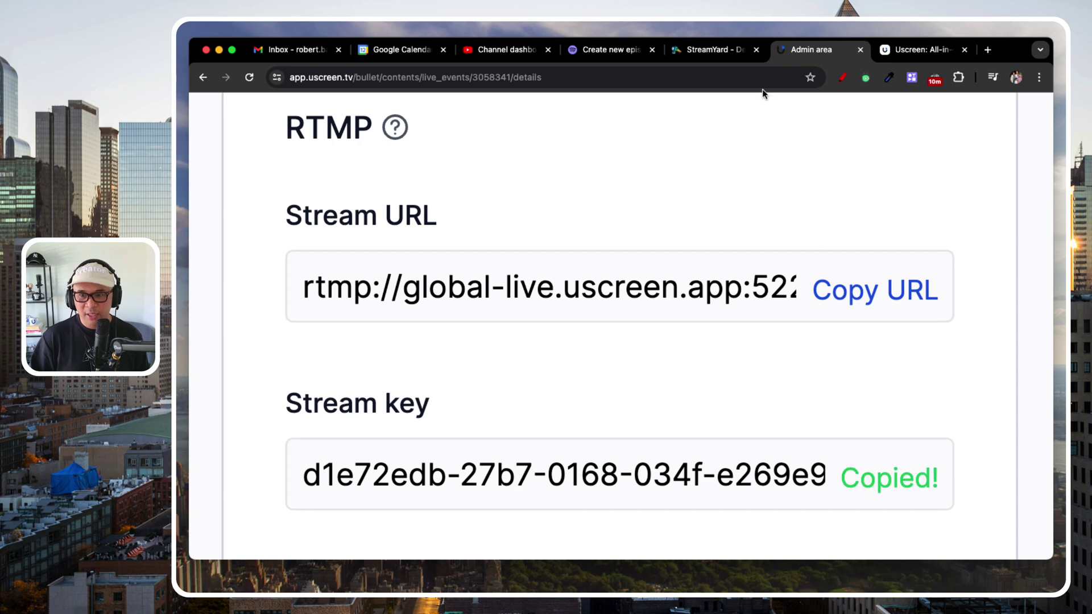
click(711, 50)
click(460, 355)
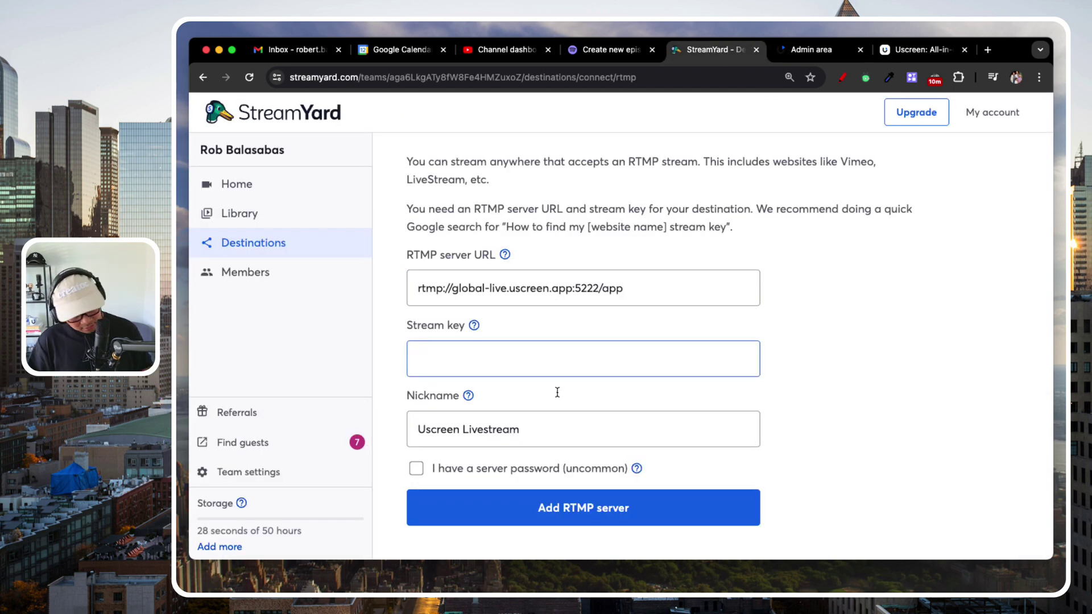
key(super+v)
click(831, 469)
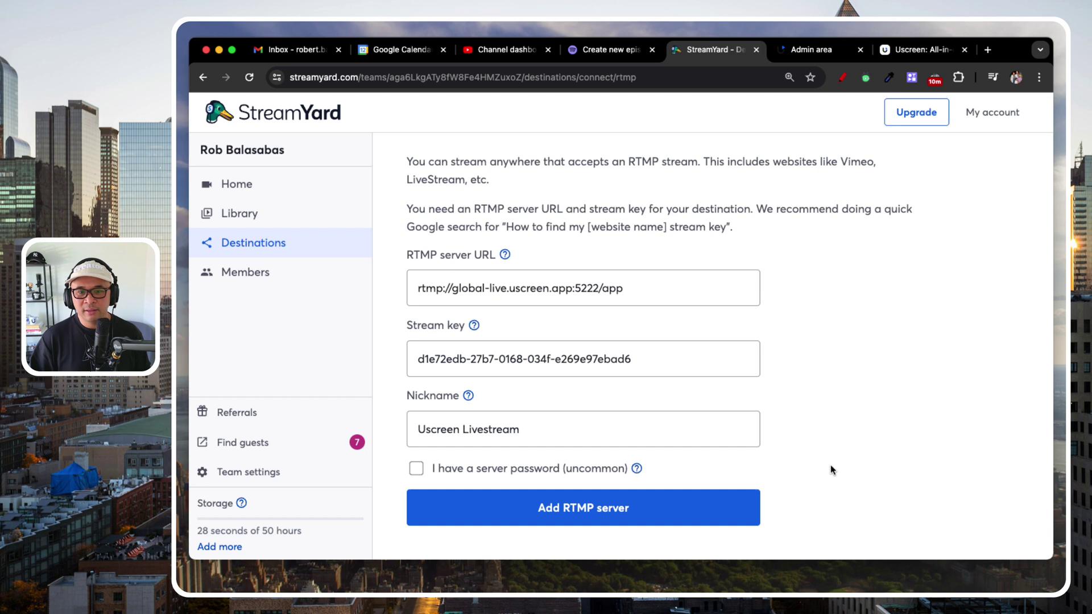
Review the completed RTMP form, including the nickname, the server password option with its help text, and the option to add the server.
scroll(831, 466, down, 1)
scroll(830, 465, up, 1)
scroll(450, 431, up, 5)
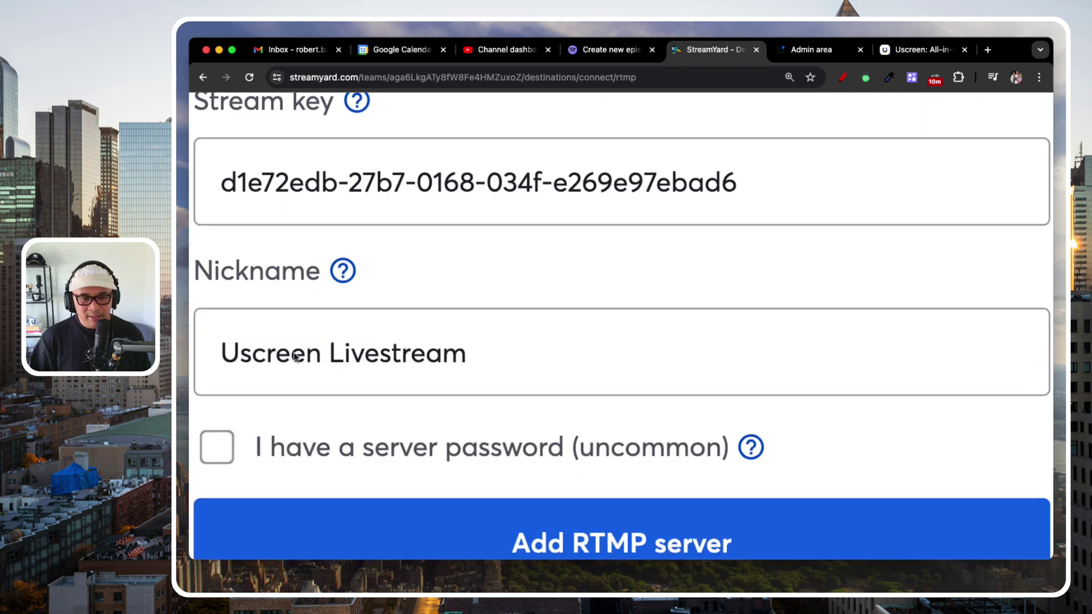
scroll(248, 304, left, 2)
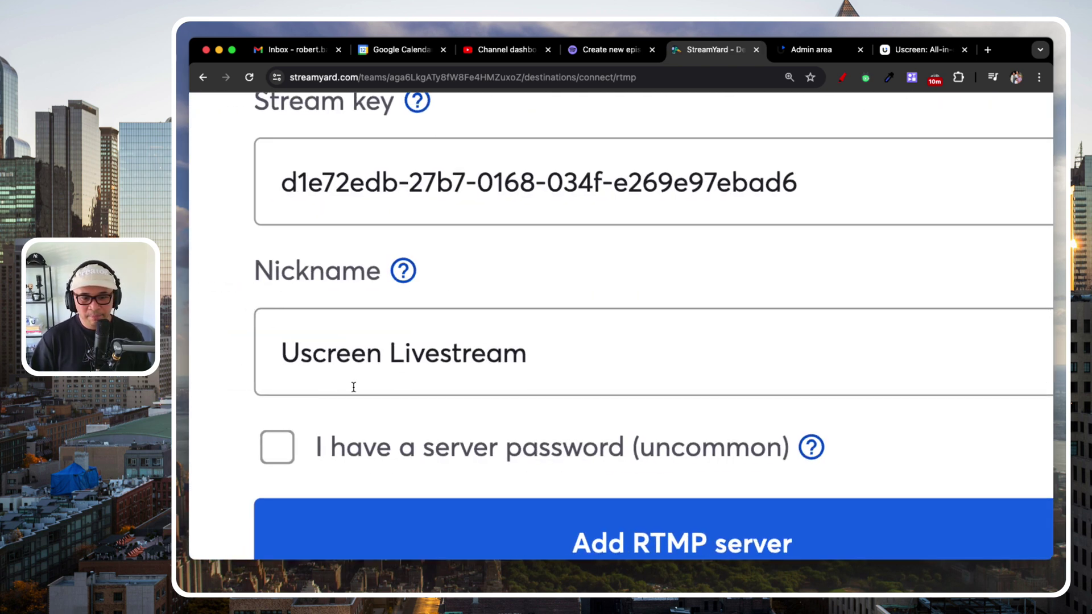
scroll(354, 387, down, 5)
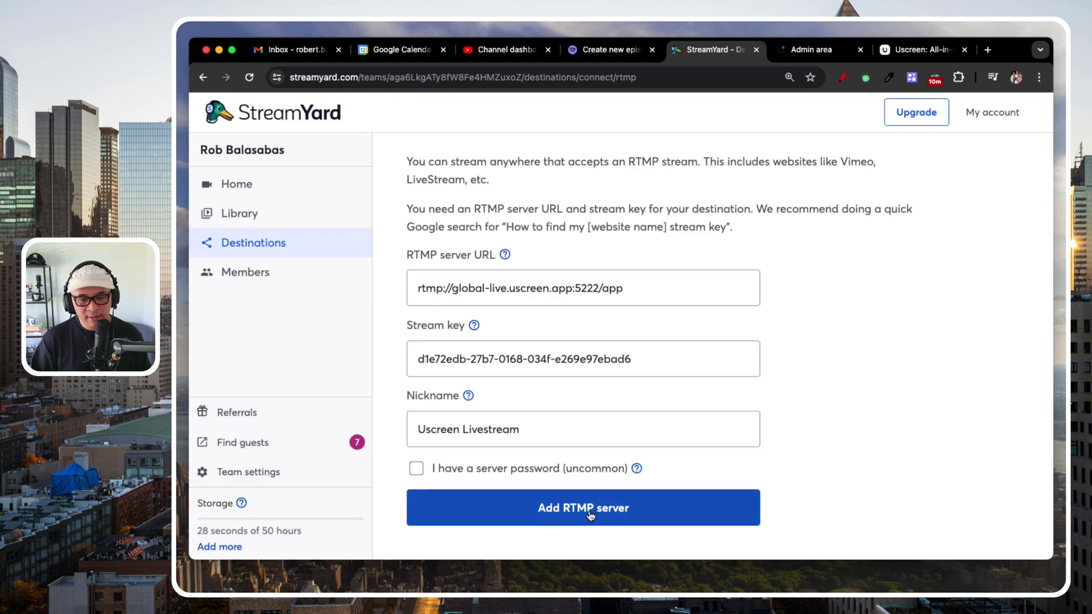
scroll(592, 514, up, 5)
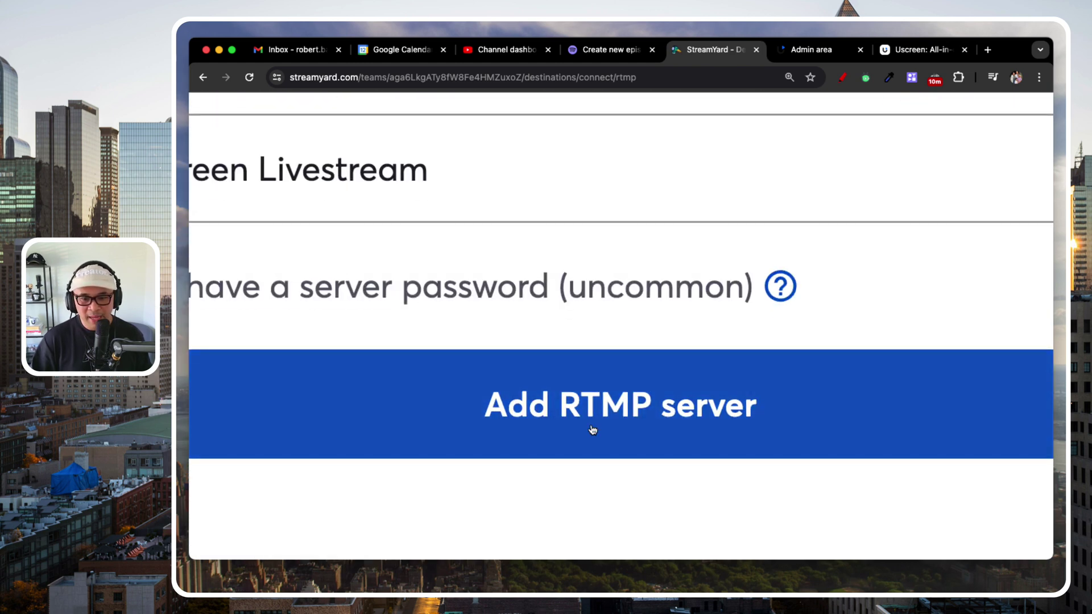
scroll(591, 430, down, 5)
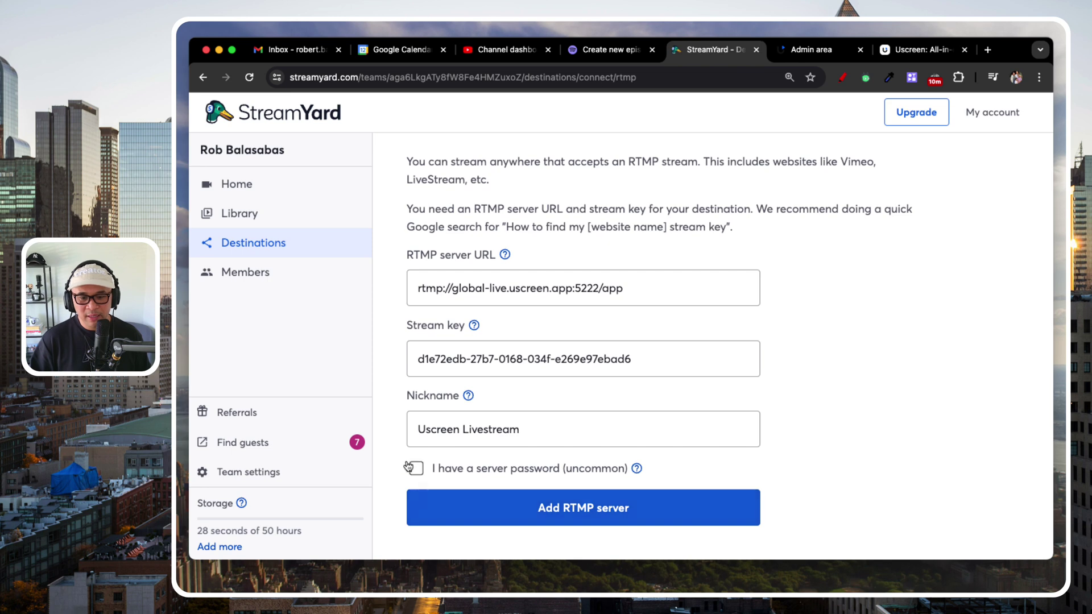
mouse_move(639, 474)
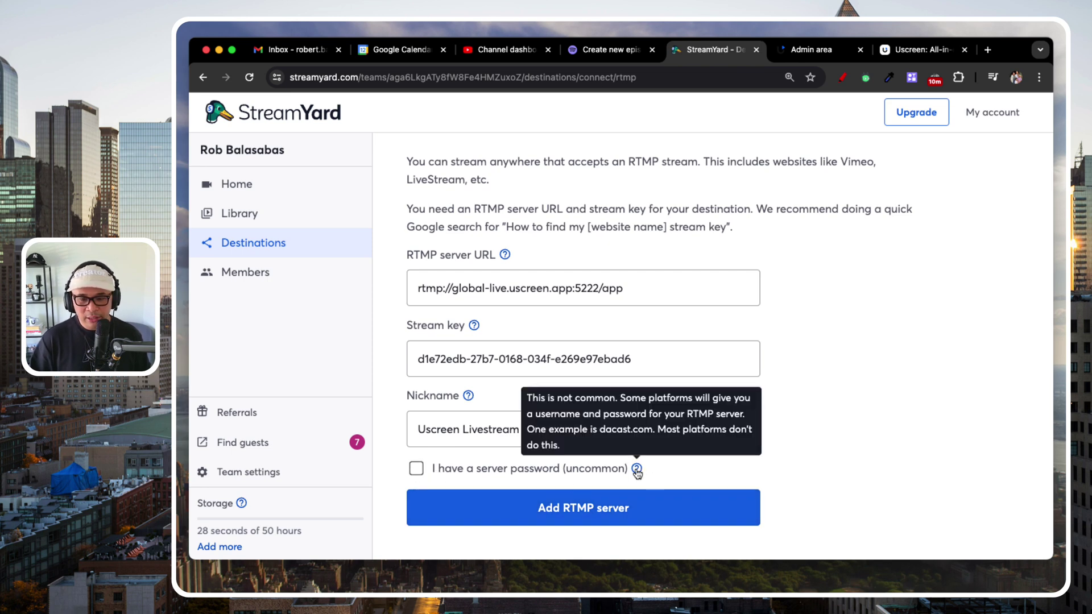
scroll(454, 472, up, 5)
scroll(456, 473, up, 2)
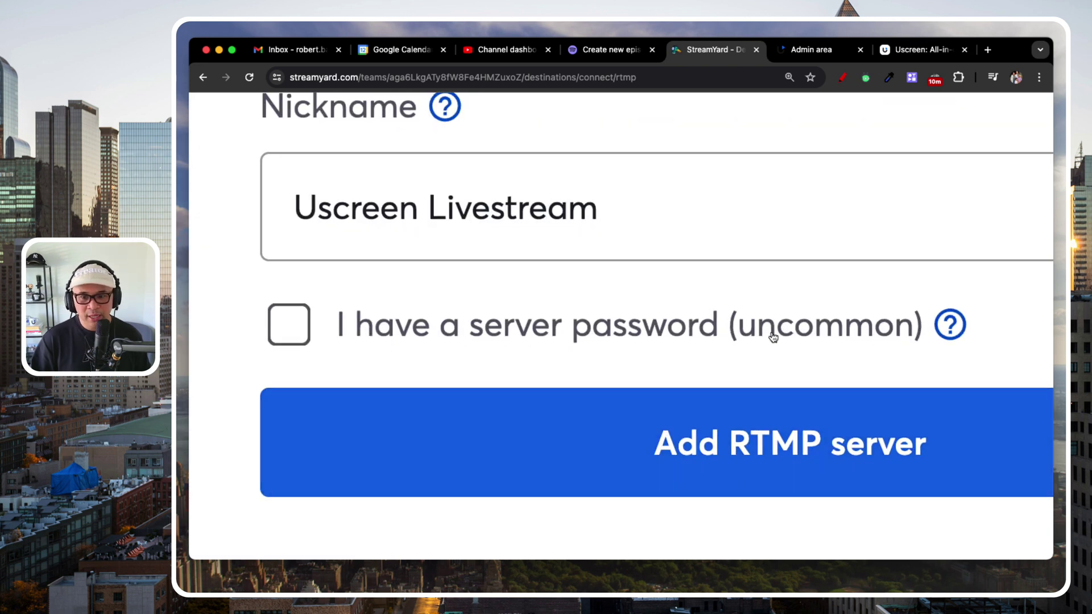
scroll(771, 337, right, 2)
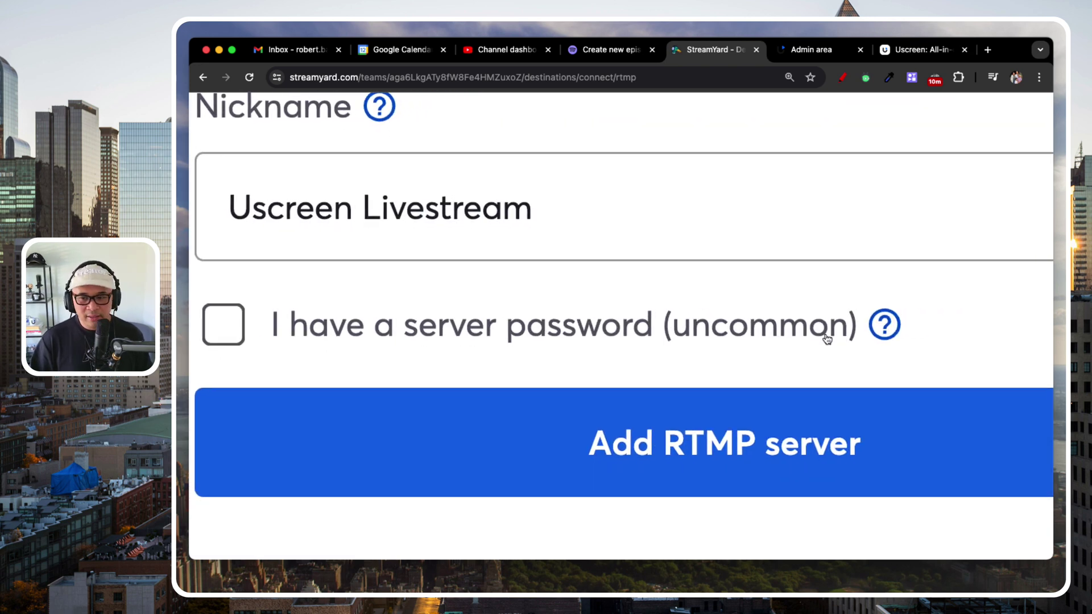
Check the RTMP section of Uscreen's New Live Stream page for server password details and return to StreamYard's RTMP form.
scroll(827, 340, down, 7)
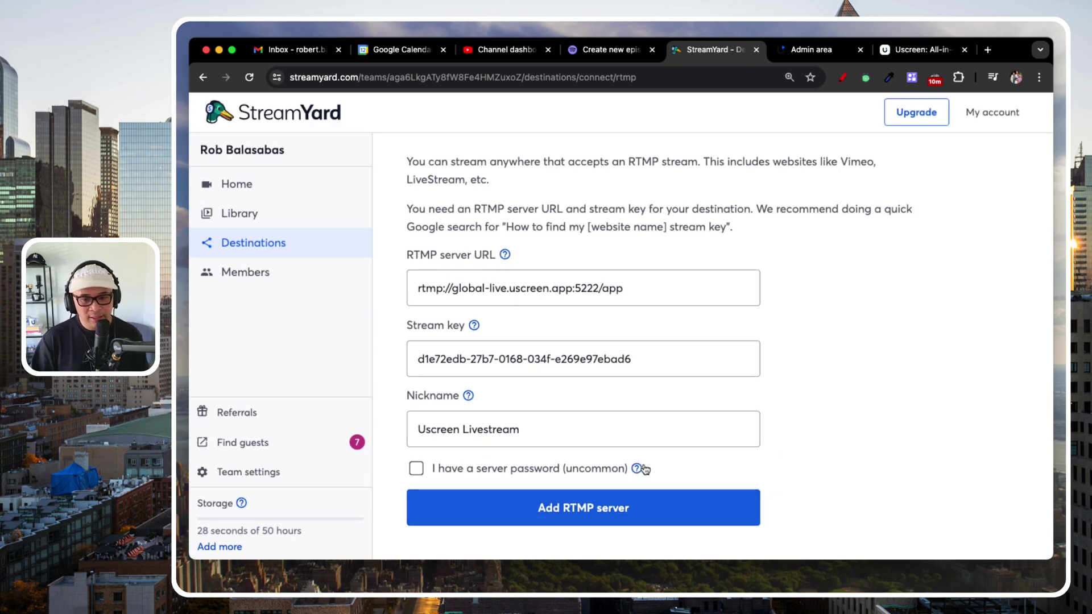
click(836, 57)
key(ctrl+minus)
key(ctrl+minus)
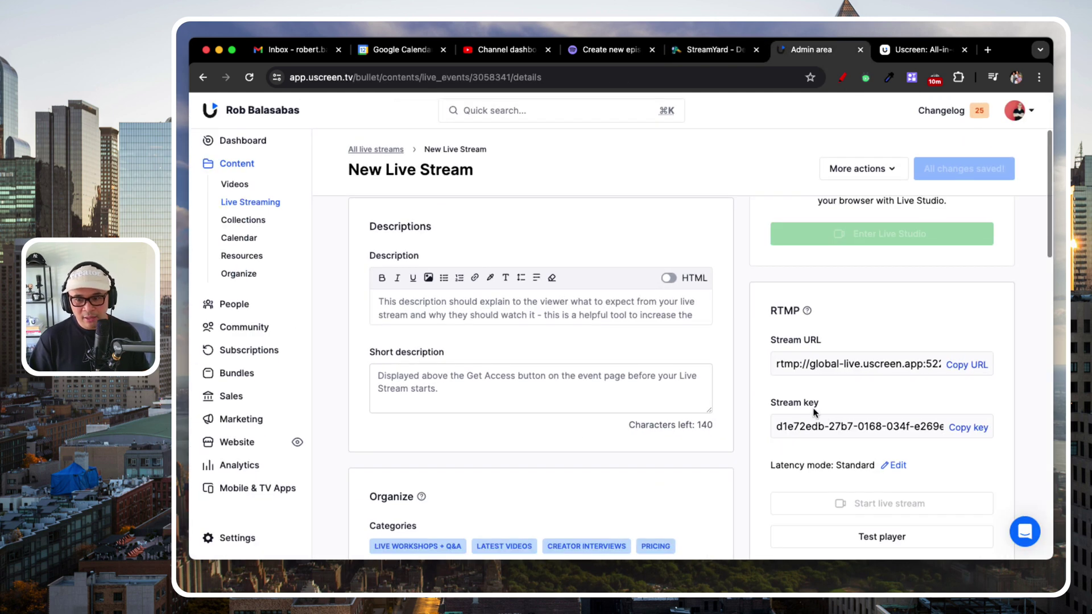
scroll(819, 406, down, 3)
scroll(826, 402, up, 2)
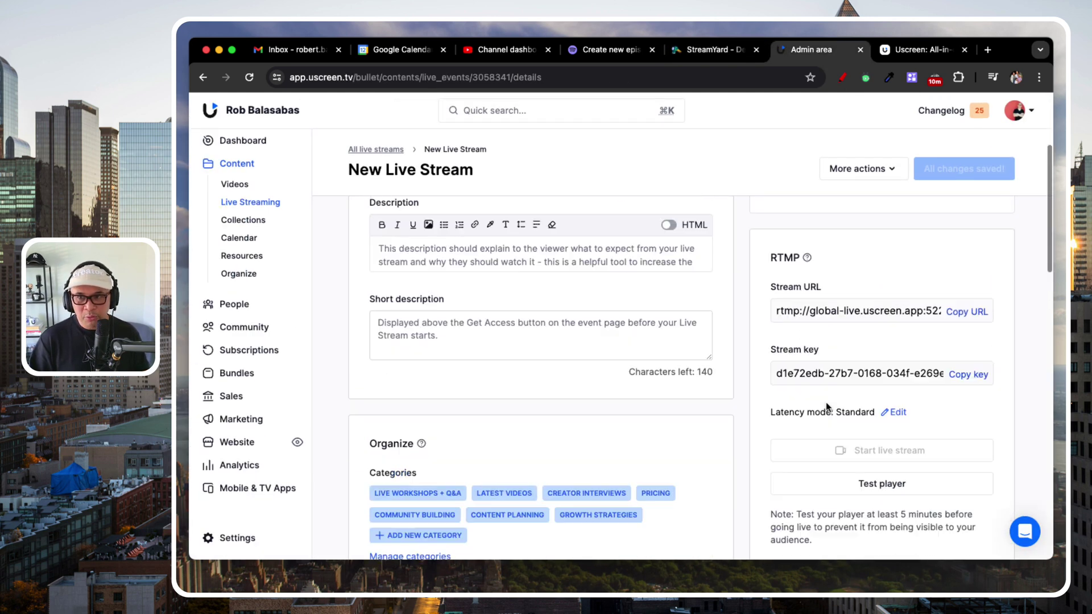
click(711, 50)
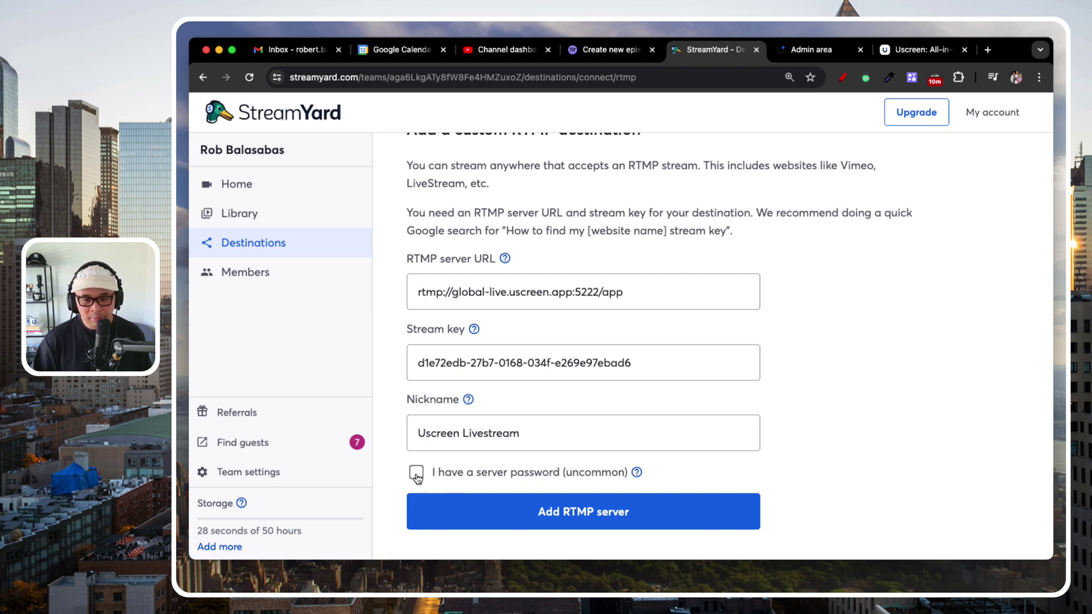
Enable the server password option to inspect its RTMP username and password fields, and disable the option again.
scroll(417, 478, up, 5)
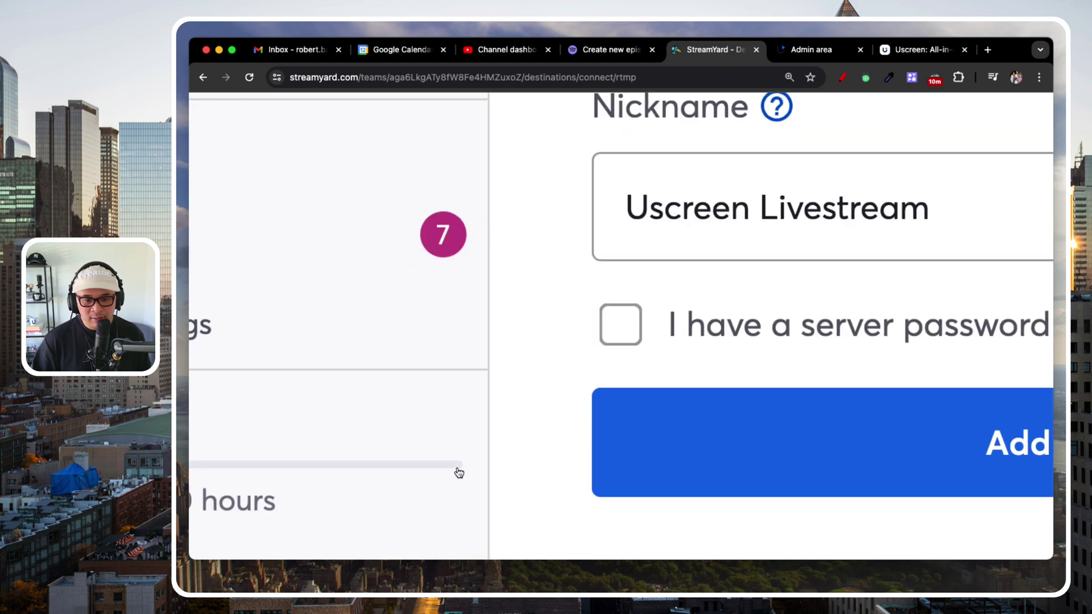
click(617, 330)
key(ctrl+0)
scroll(484, 466, down, 2)
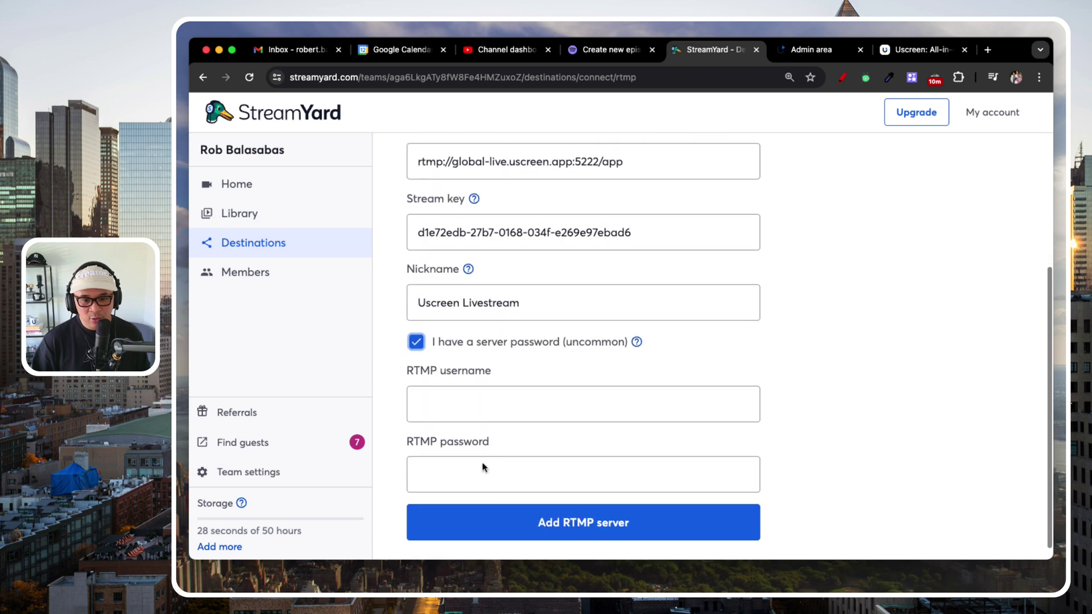
click(439, 385)
click(444, 458)
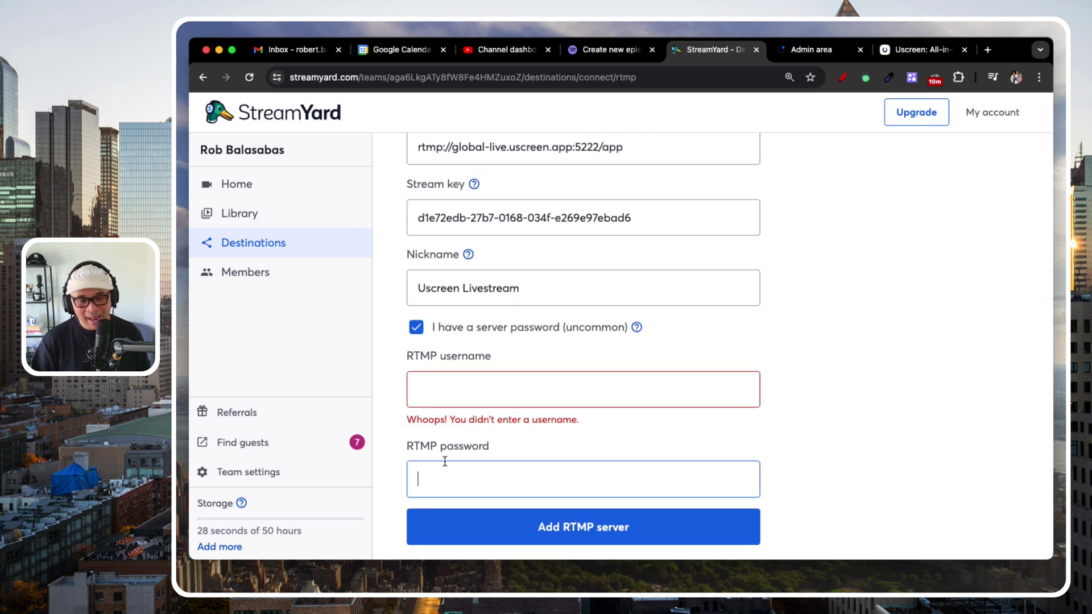
click(416, 328)
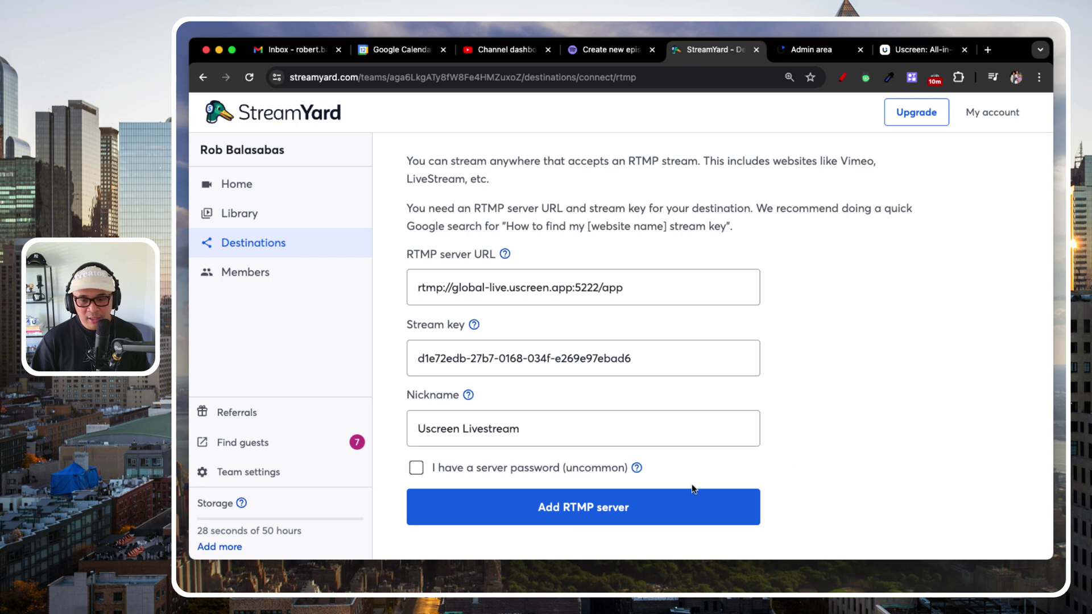
Add the Uscreen Livestream RTMP server to StreamYard and look over the home page's streams and recordings.
scroll(585, 506, up, 5)
click(600, 412)
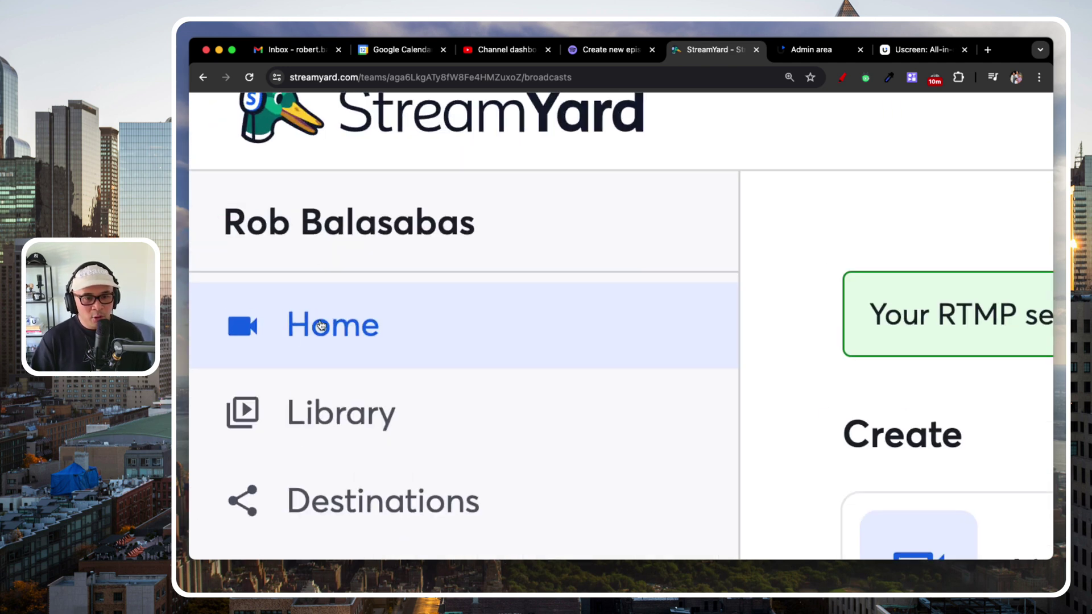
scroll(584, 307, down, 1)
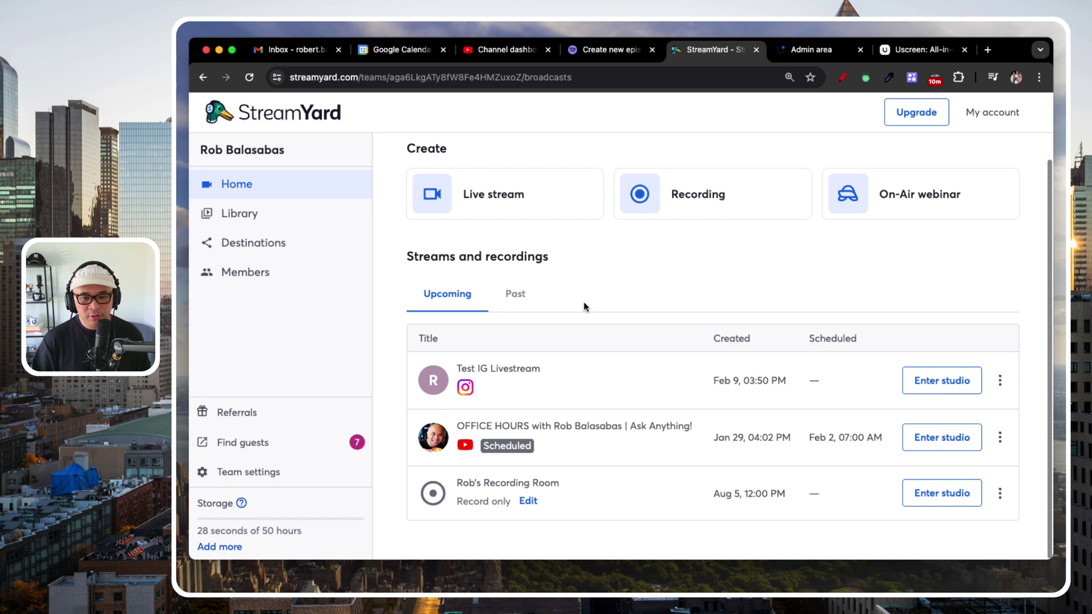
scroll(584, 307, up, 1)
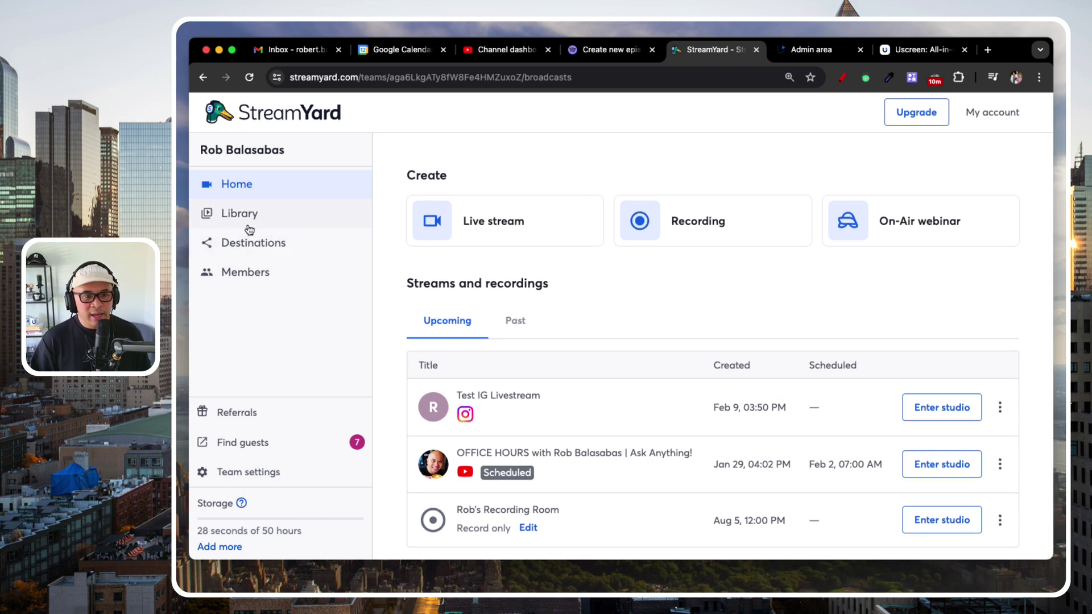
Open StreamYard's list of destinations and highlight the name and Custom RTMP type of the Uscreen Livestream entry.
click(253, 250)
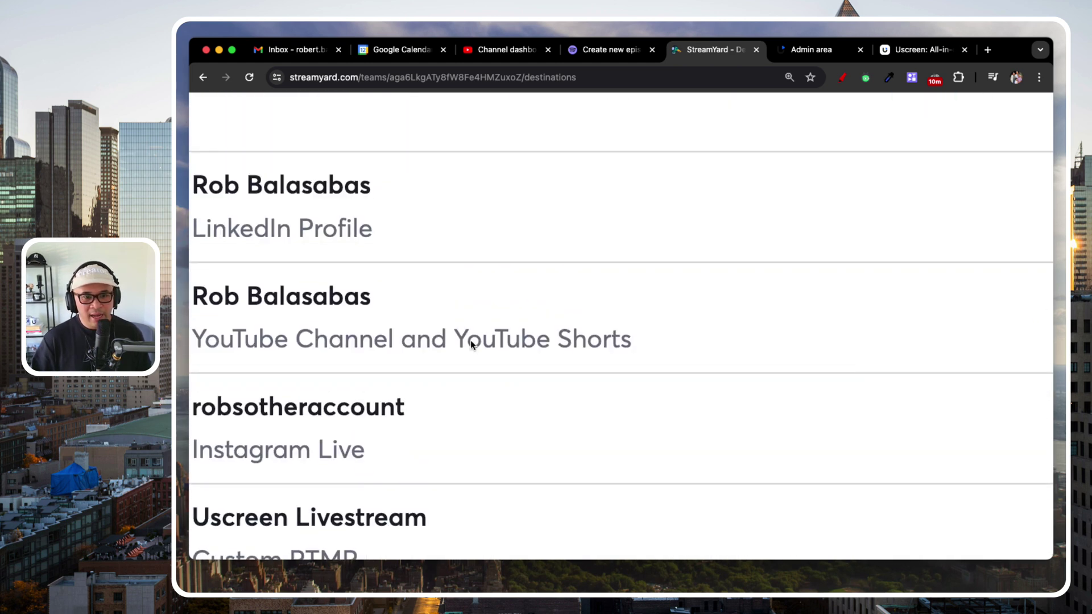
scroll(471, 341, up, 3)
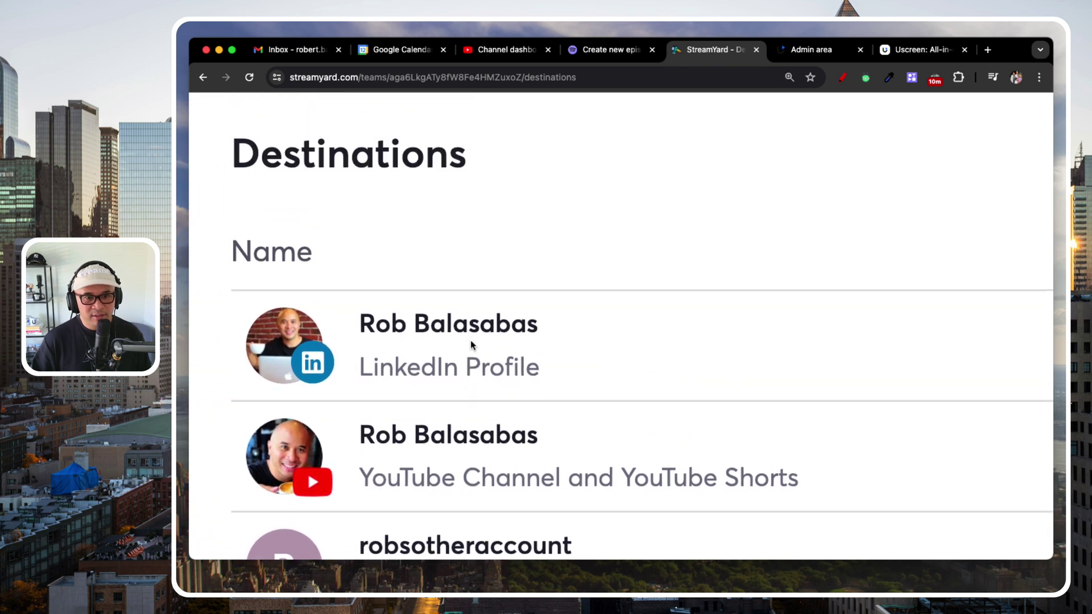
scroll(471, 344, down, 4)
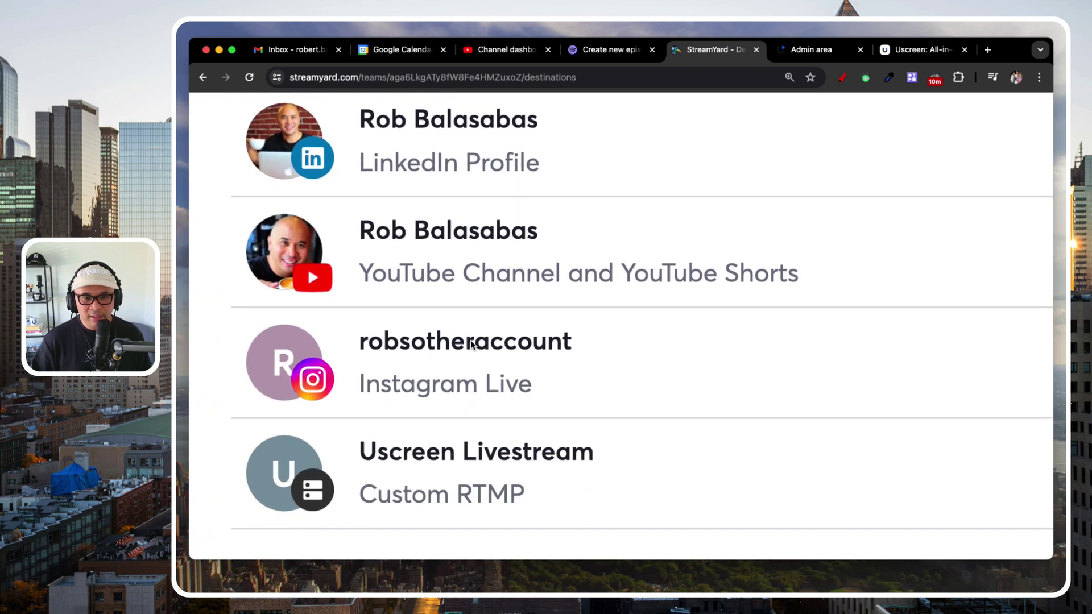
scroll(471, 344, down, 3)
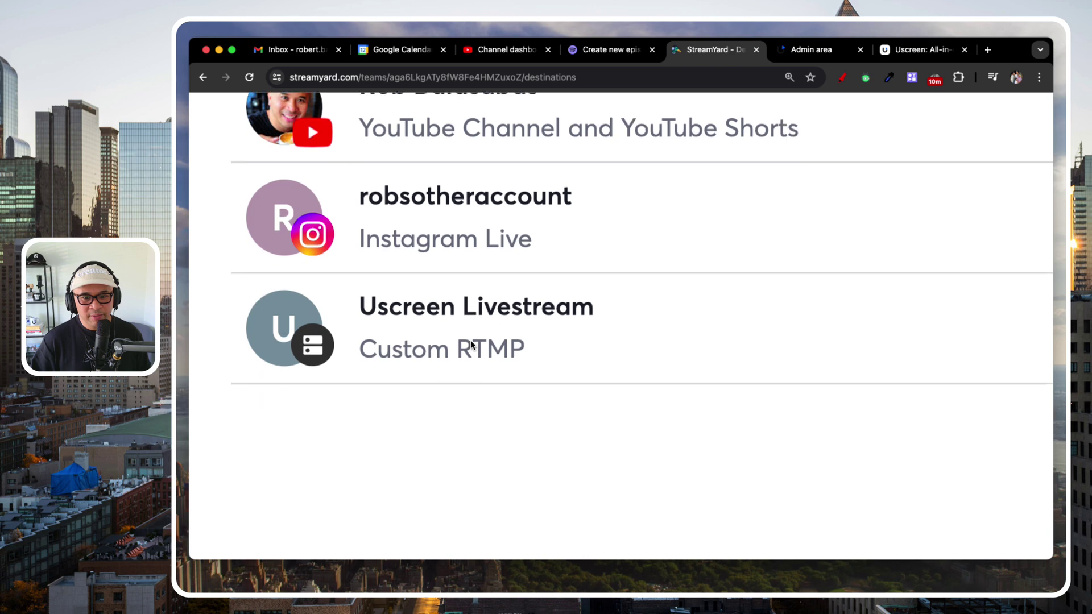
drag(361, 302, 594, 308)
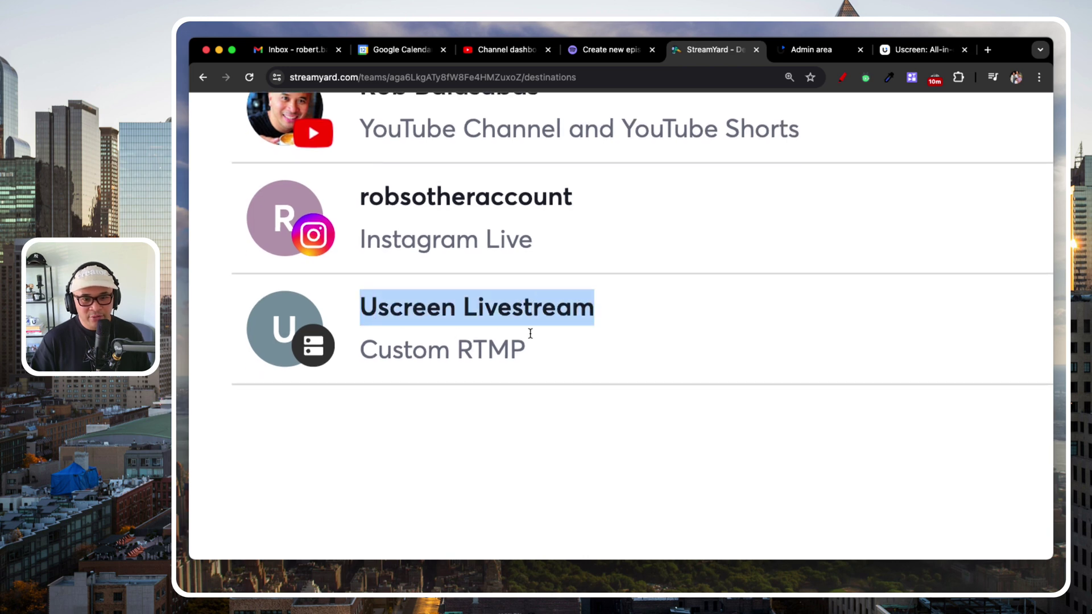
drag(356, 356, 493, 362)
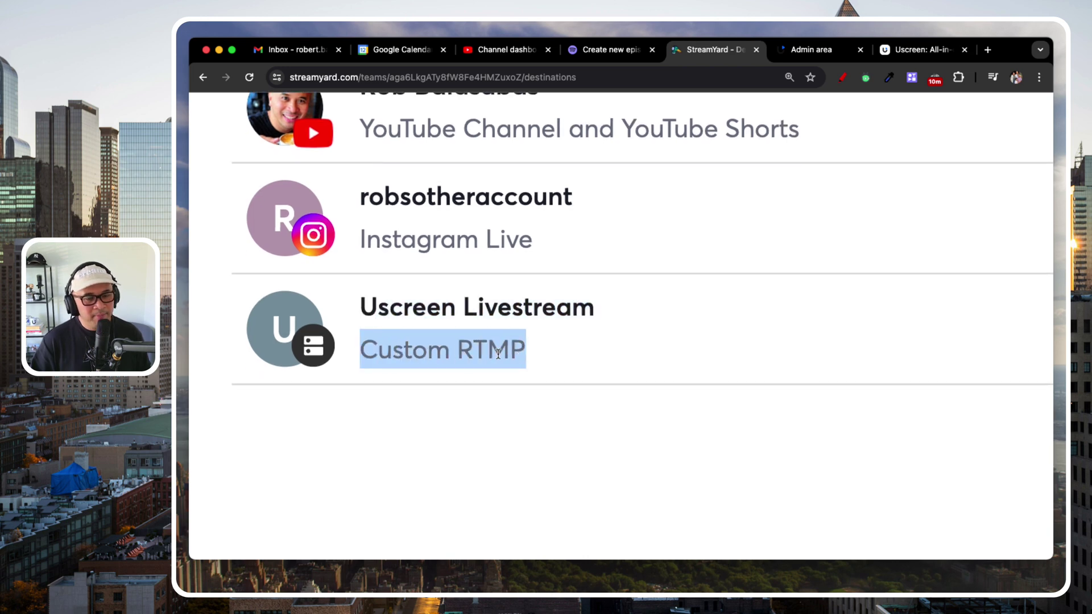
Start creating a live stream from the home page, select Uscreen Livestream as its destination and open its title for editing.
key(super+minus)
key(super+minus)
key(super+minus)
key(super+minus)
key(super+minus)
key(super+minus)
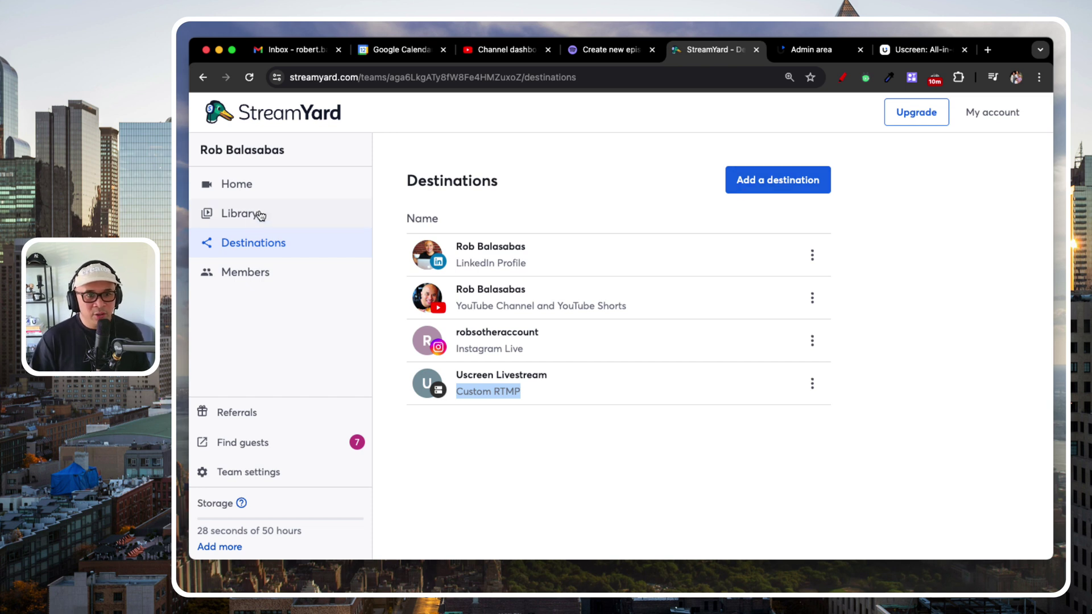
click(247, 191)
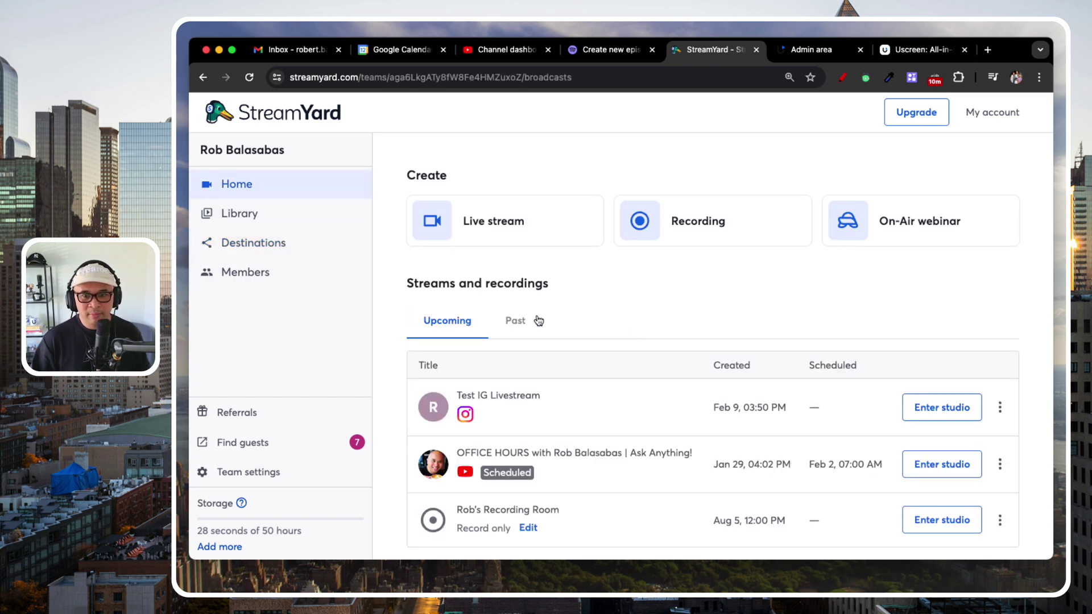
click(514, 230)
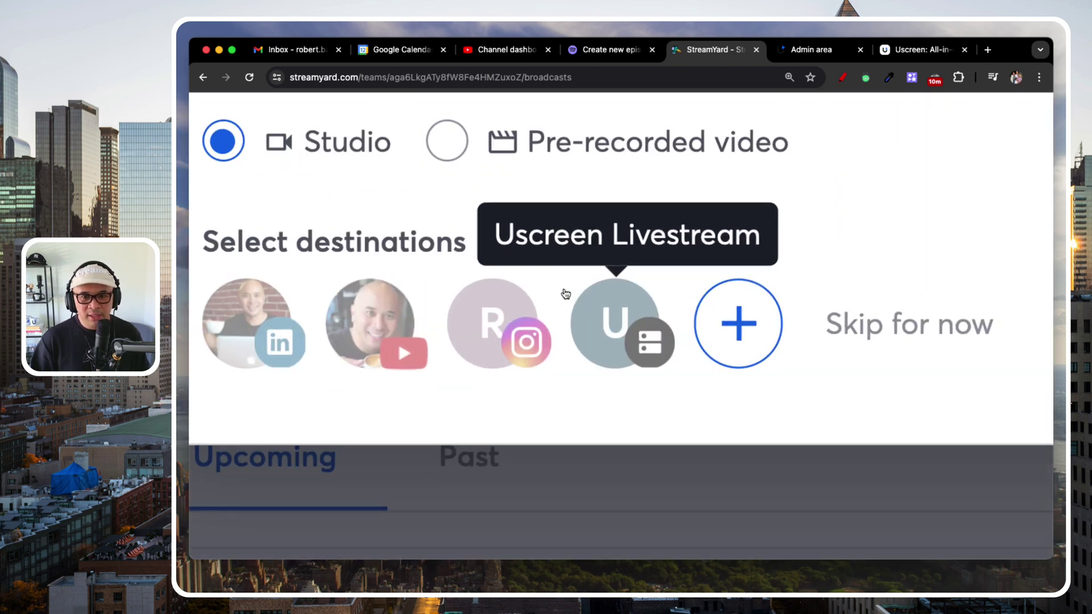
click(617, 323)
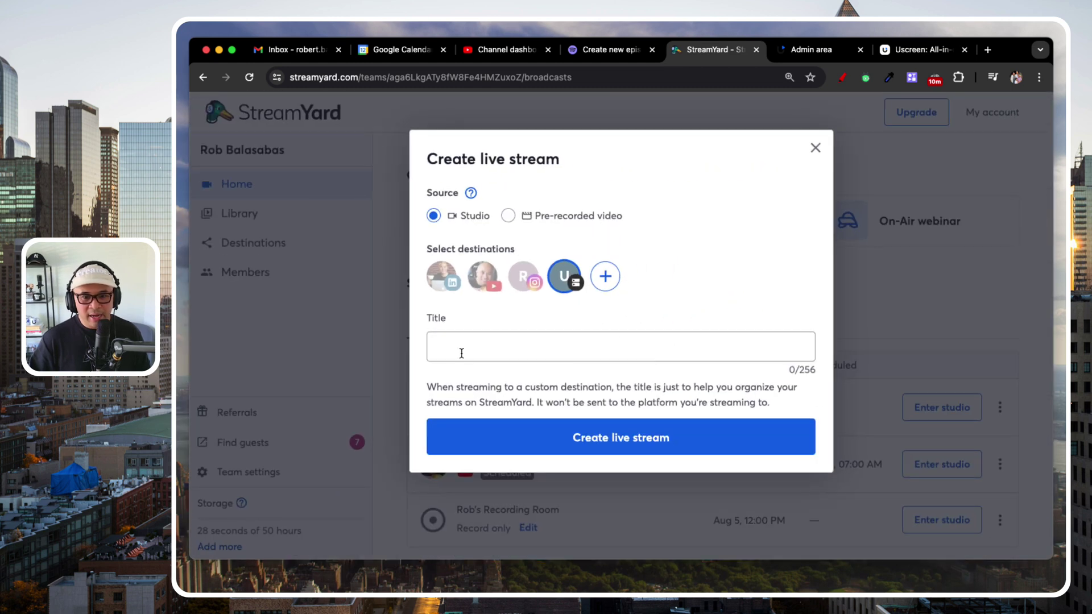
click(298, 548)
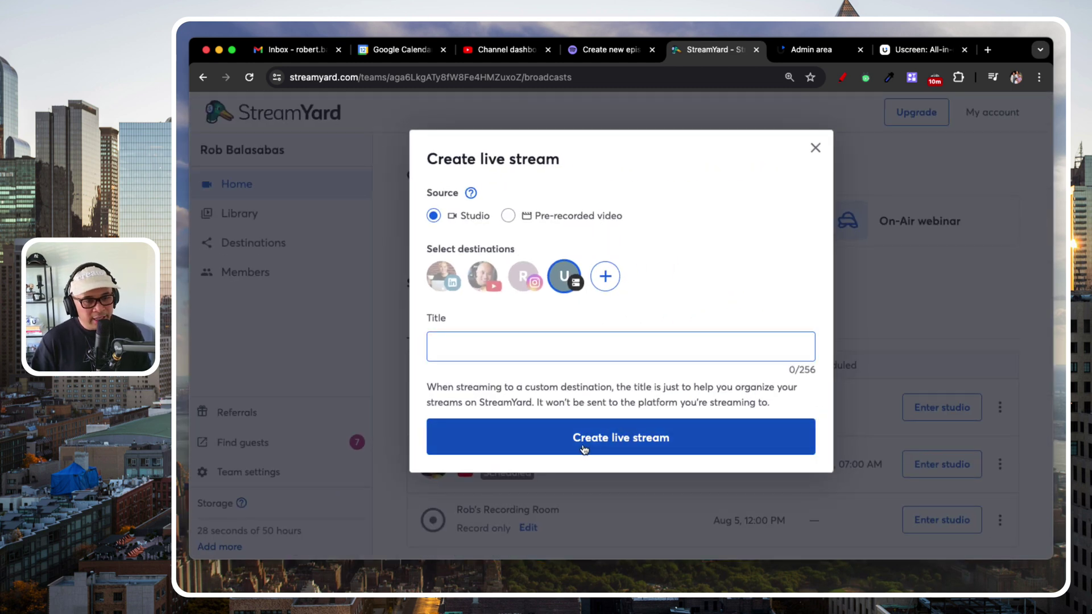